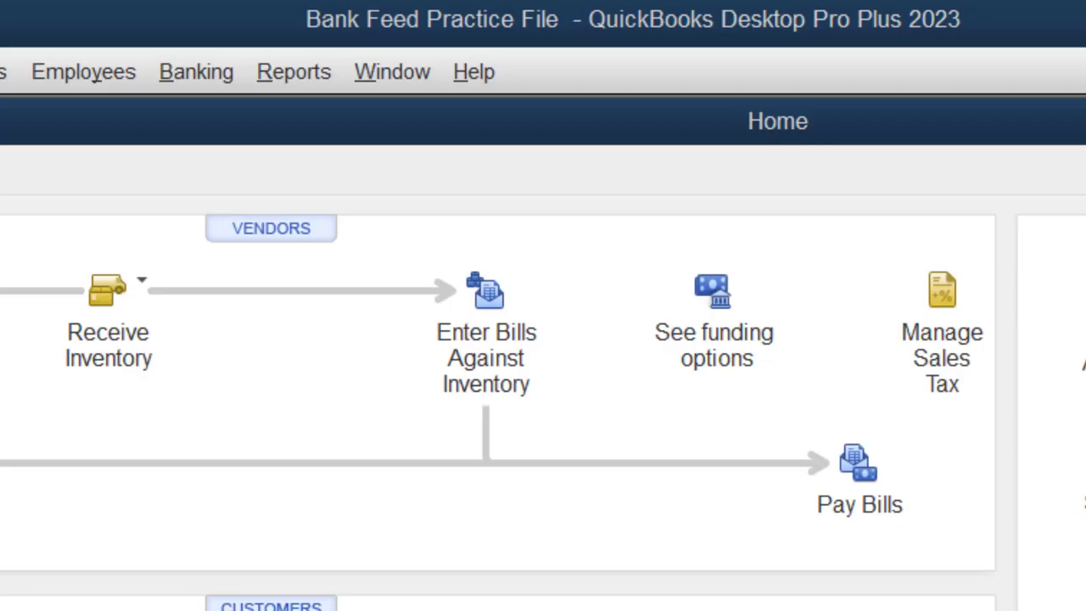
{"action": "left_click", "coordinate": [0, 71]}
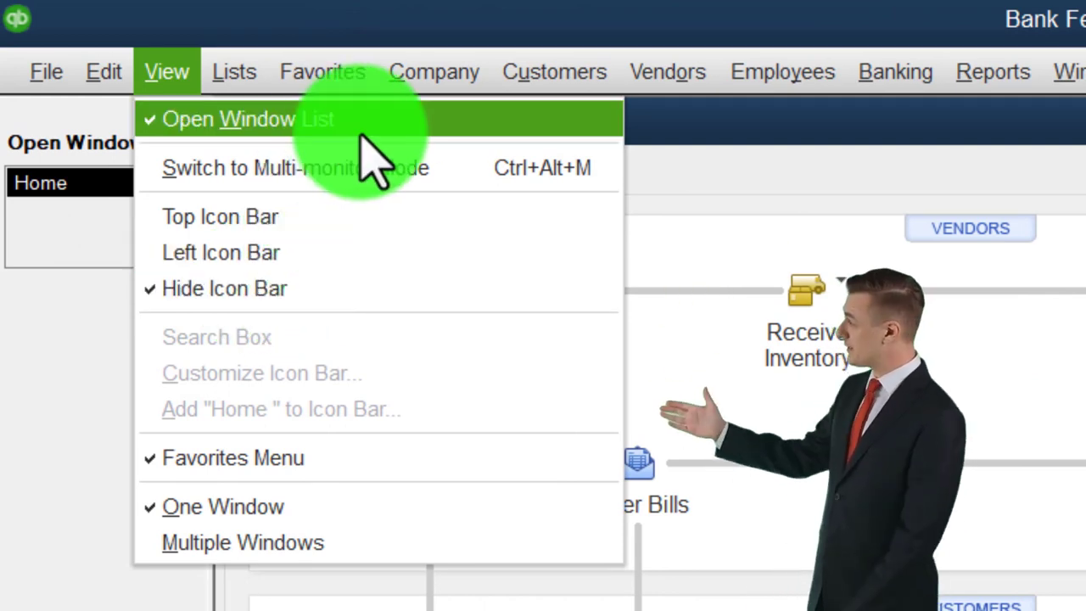
{"action": "left_click", "coordinate": [54, 369]}
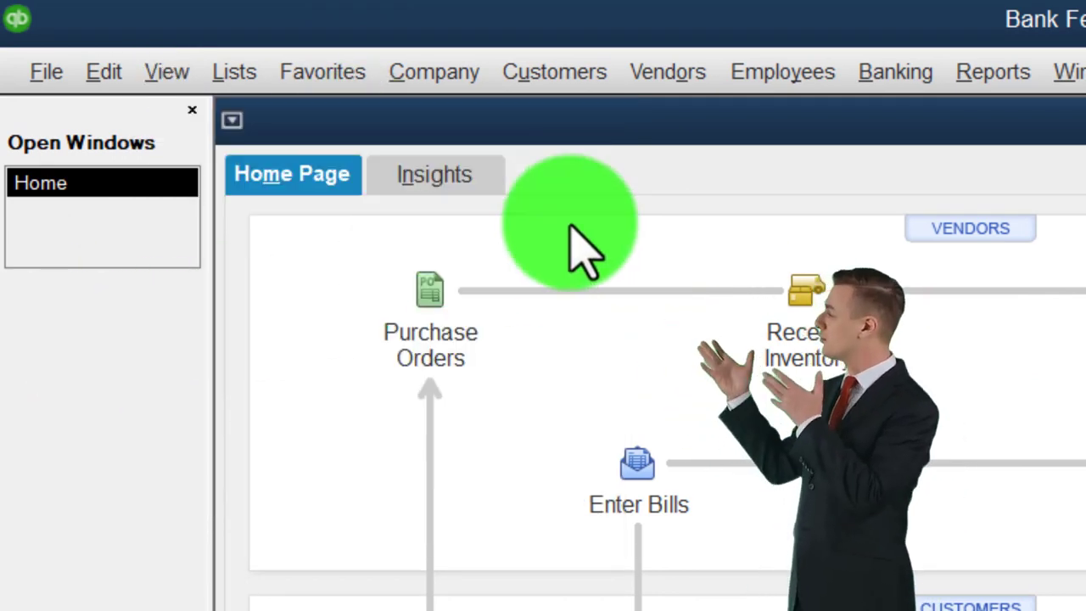
Open the standard Profit & Loss report and set its date range to 01/01/2022 through 12/31/2022.
{"action": "left_click", "coordinate": [988, 78]}
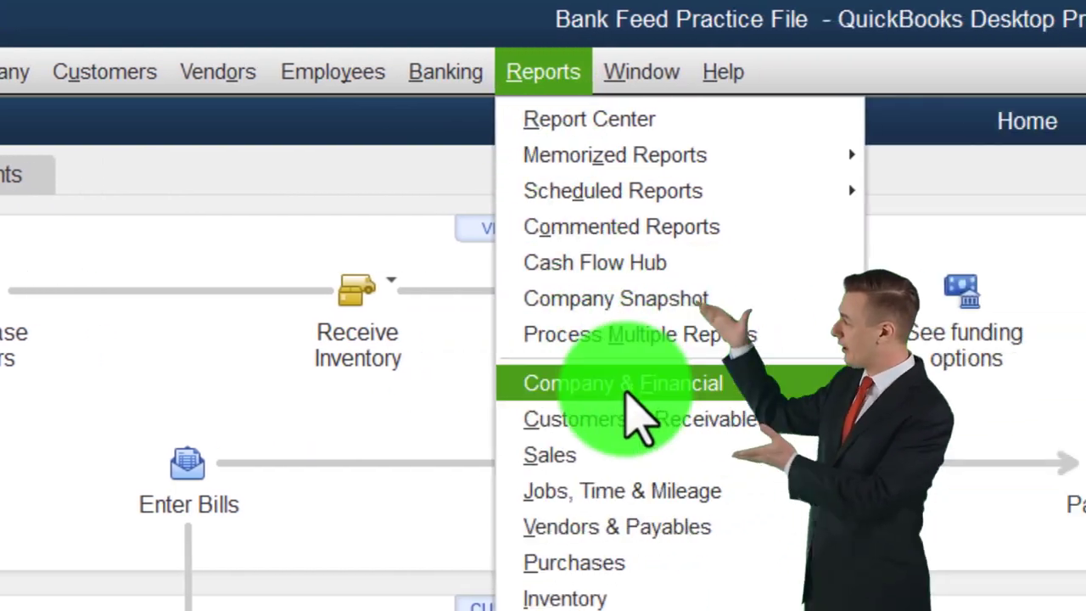
{"action": "mouse_move", "coordinate": [1075, 386]}
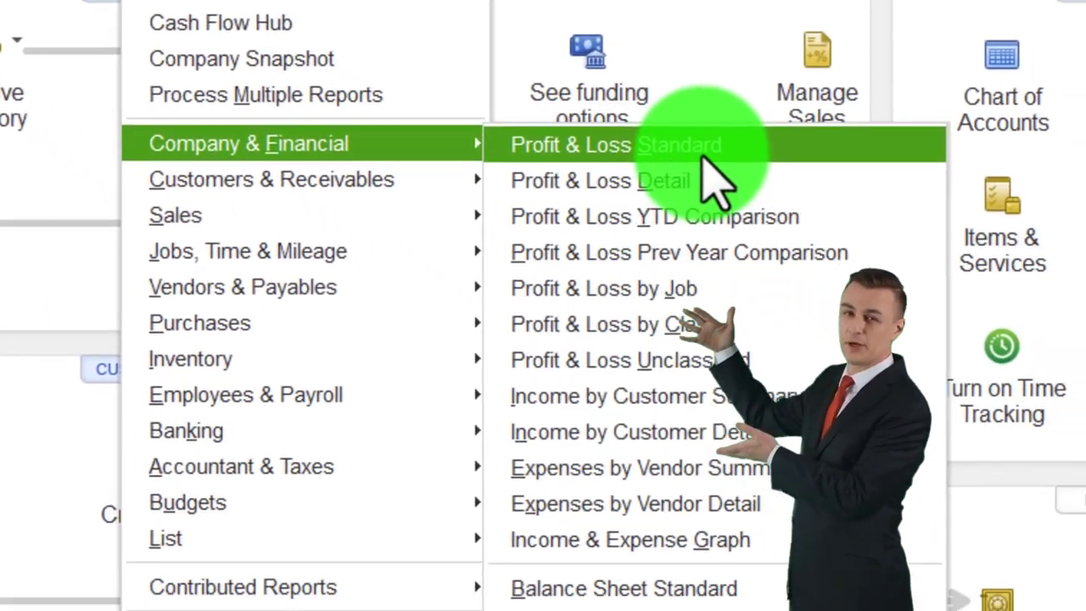
{"action": "left_click", "coordinate": [1001, 389]}
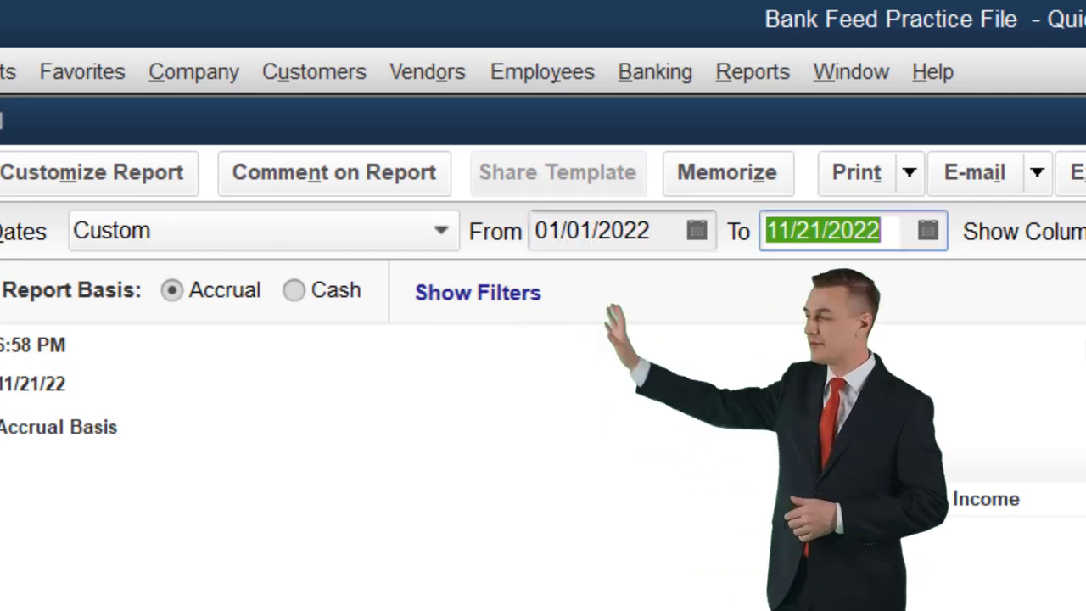
{"action": "key", "text": "Tab"}
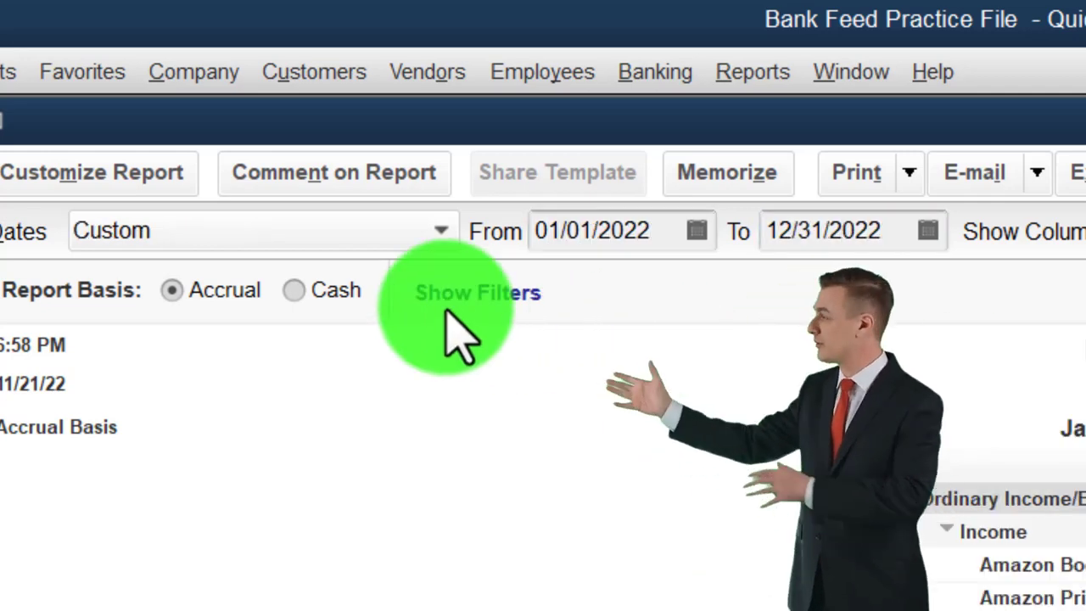
Customize the Profit & Loss report by setting the column label font size to 14, then apply the report changes.
{"action": "left_click", "coordinate": [154, 182]}
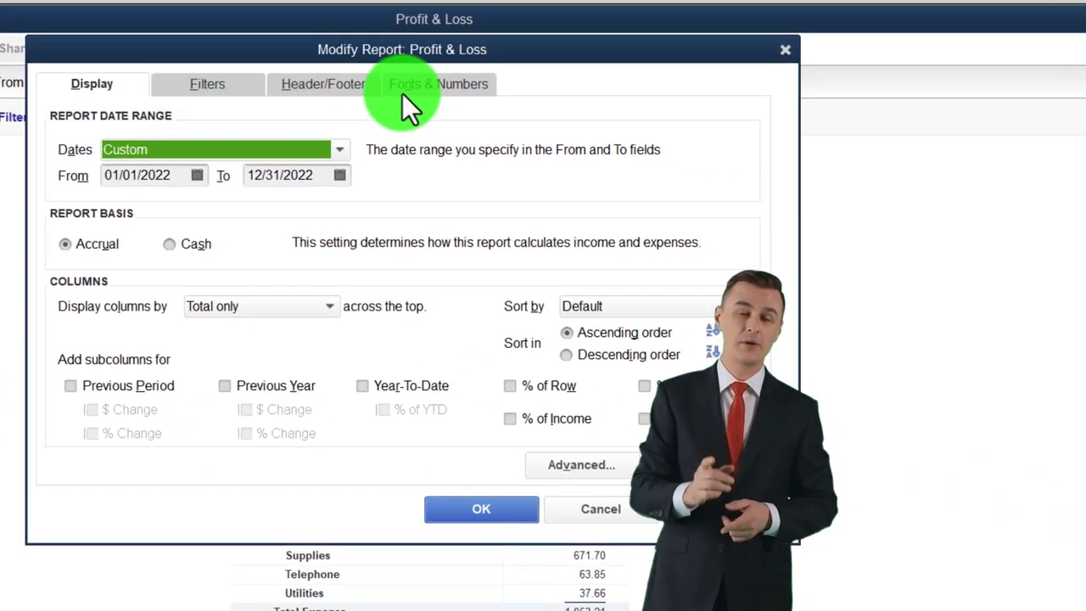
{"action": "left_click", "coordinate": [403, 94]}
{"action": "left_click", "coordinate": [394, 344]}
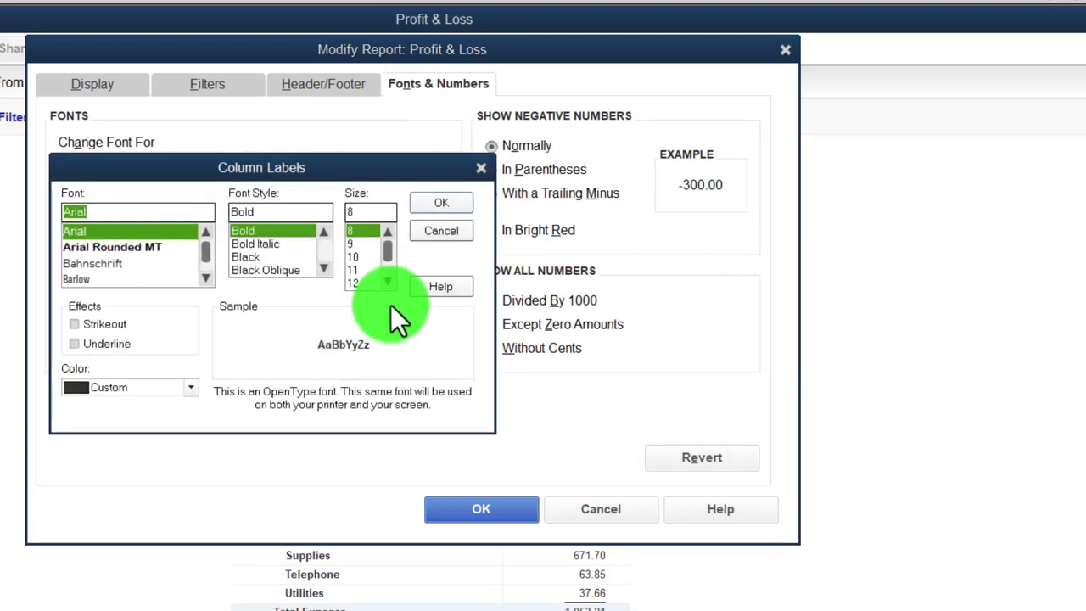
{"action": "left_click", "coordinate": [387, 281]}
{"action": "left_click", "coordinate": [354, 282]}
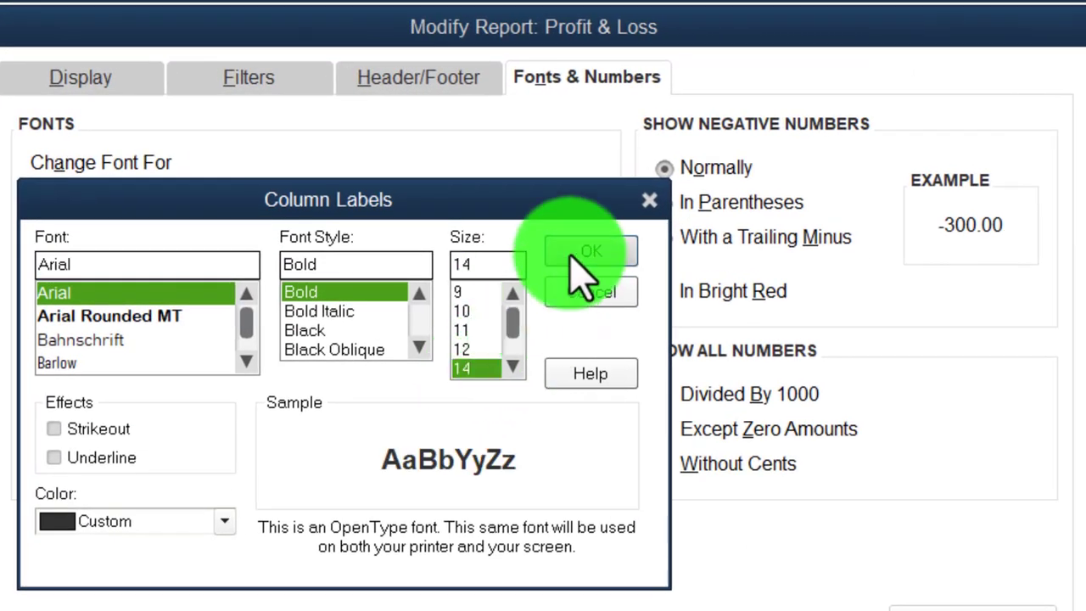
{"action": "left_click", "coordinate": [572, 255]}
{"action": "left_click", "coordinate": [384, 268]}
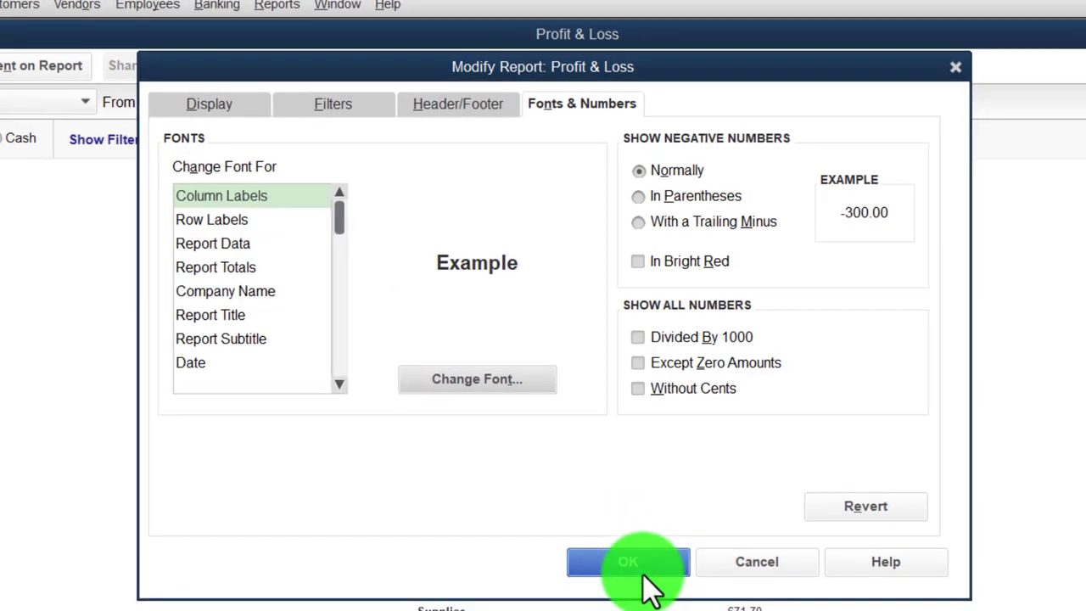
{"action": "left_click", "coordinate": [642, 579]}
Open the standard Balance Sheet report and set its date range to 01/01/2022 through 12/31/2022.
{"action": "left_click", "coordinate": [276, 5]}
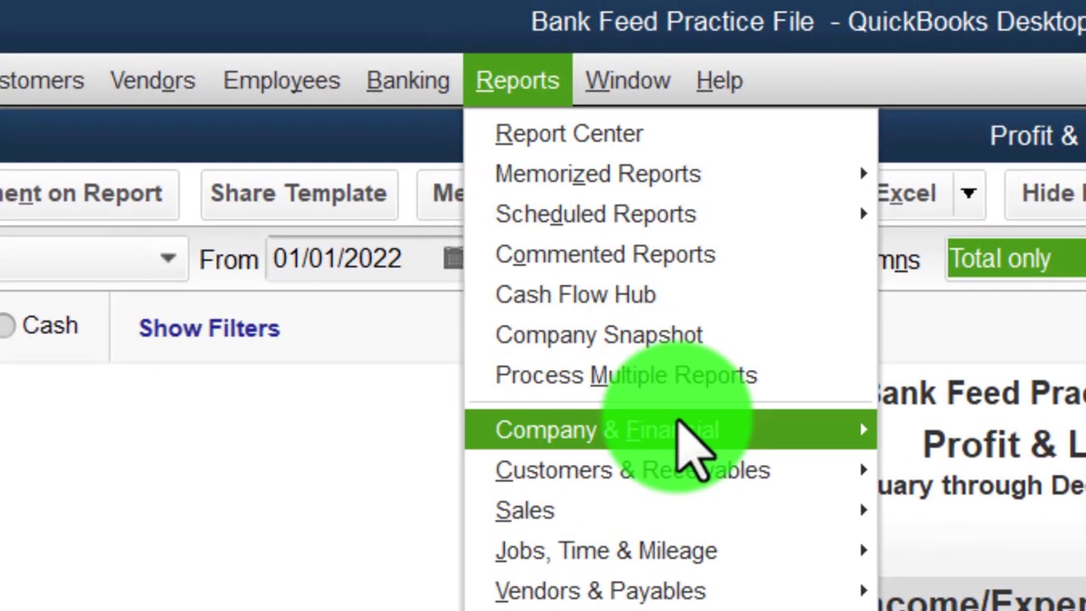
{"action": "mouse_move", "coordinate": [709, 449]}
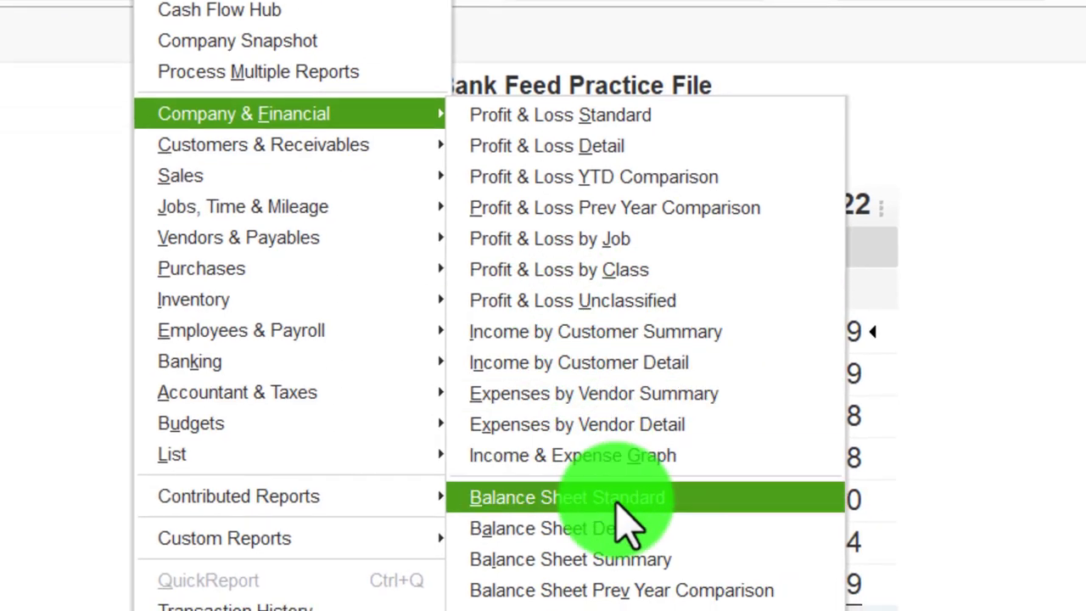
{"action": "left_click", "coordinate": [617, 502]}
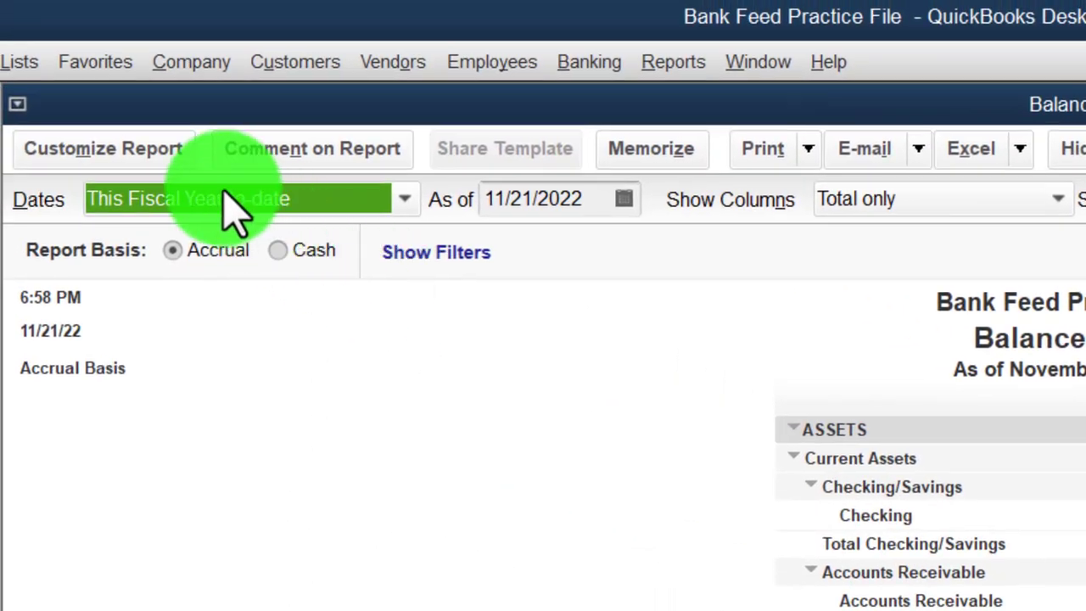
{"action": "left_click", "coordinate": [152, 149]}
{"action": "key", "text": "Tab"}
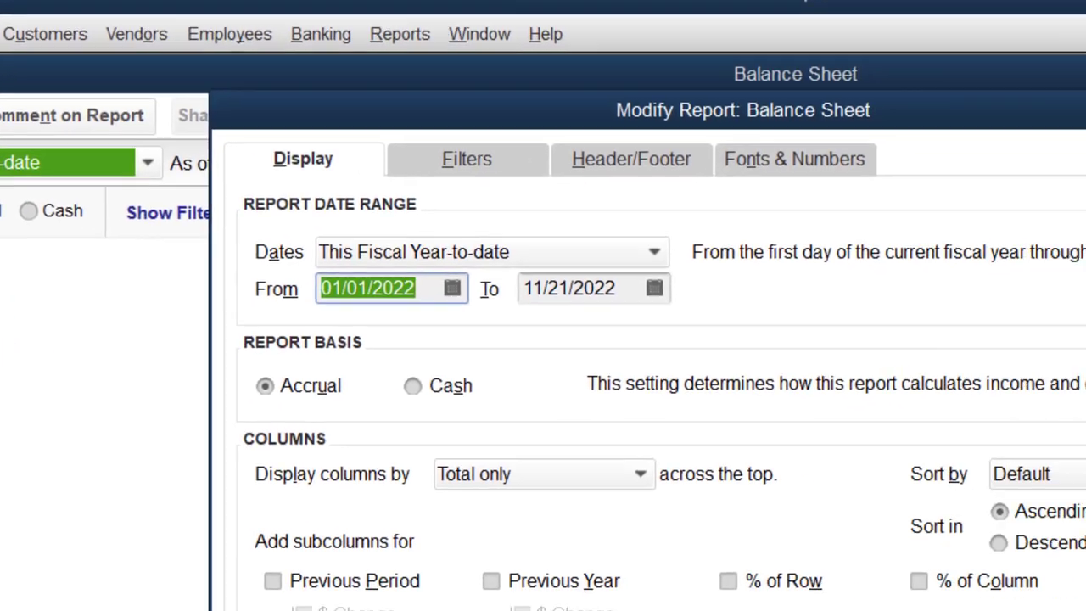
{"action": "type", "text": "0"}
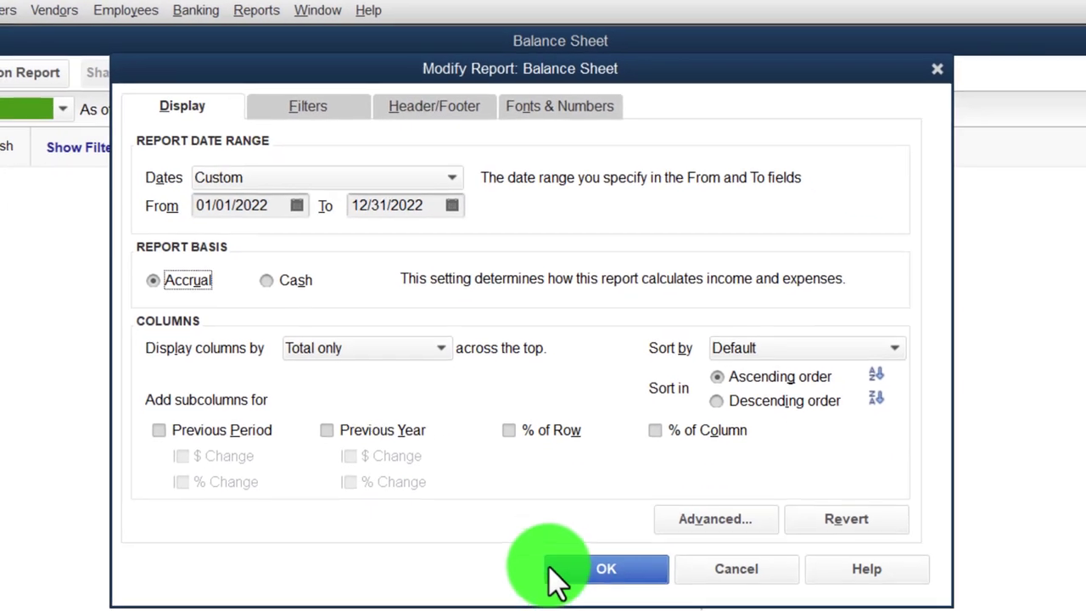
{"action": "left_click", "coordinate": [604, 563]}
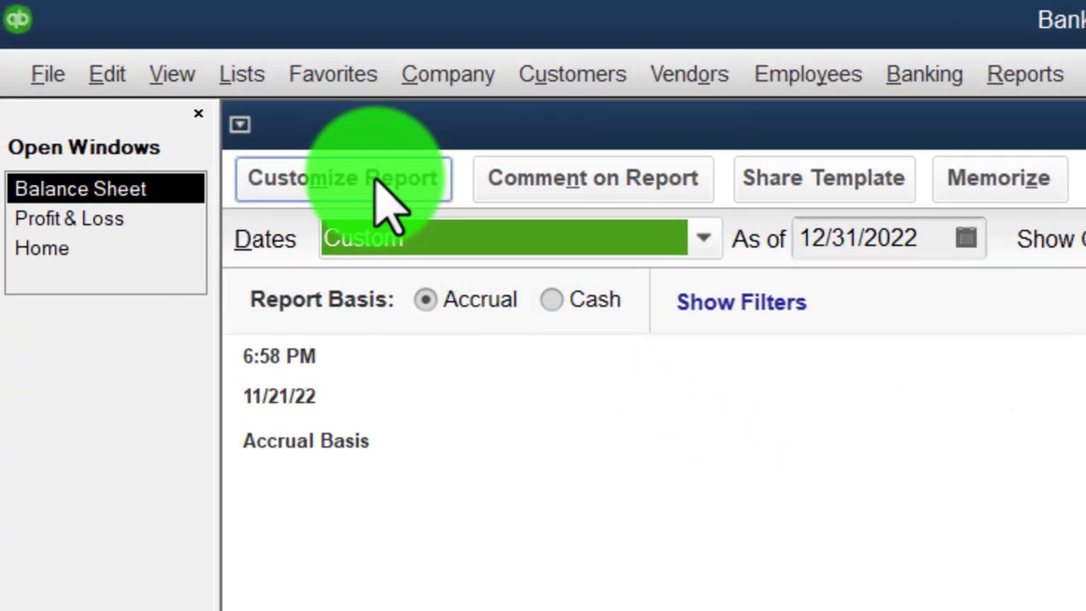
Enlarge the Balance Sheet's column label font to the size used in the Profit & Loss report and apply the change.
{"action": "left_click", "coordinate": [378, 179]}
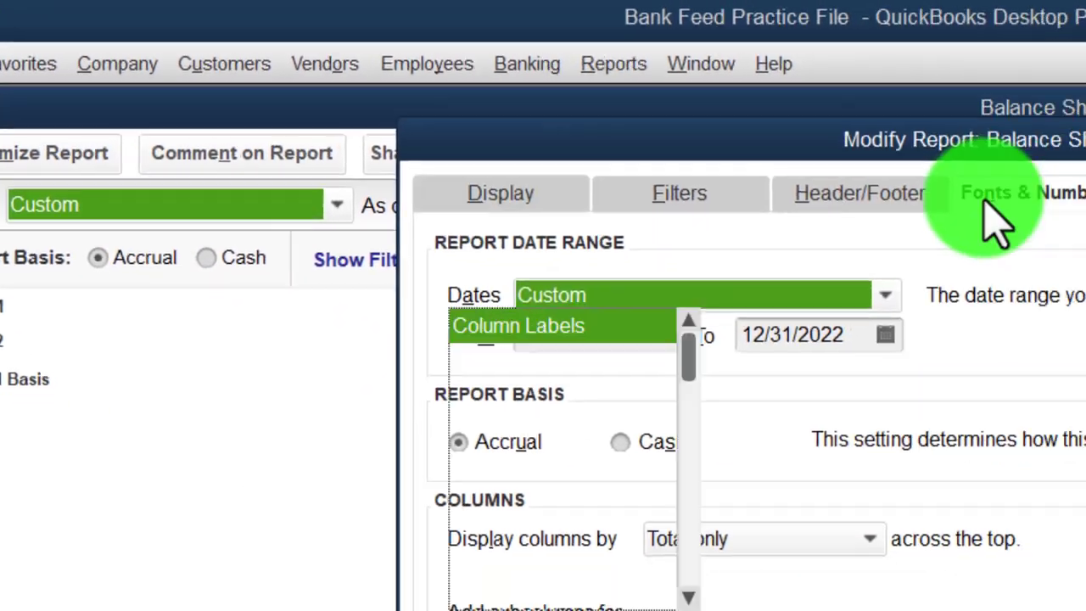
{"action": "left_click", "coordinate": [988, 205]}
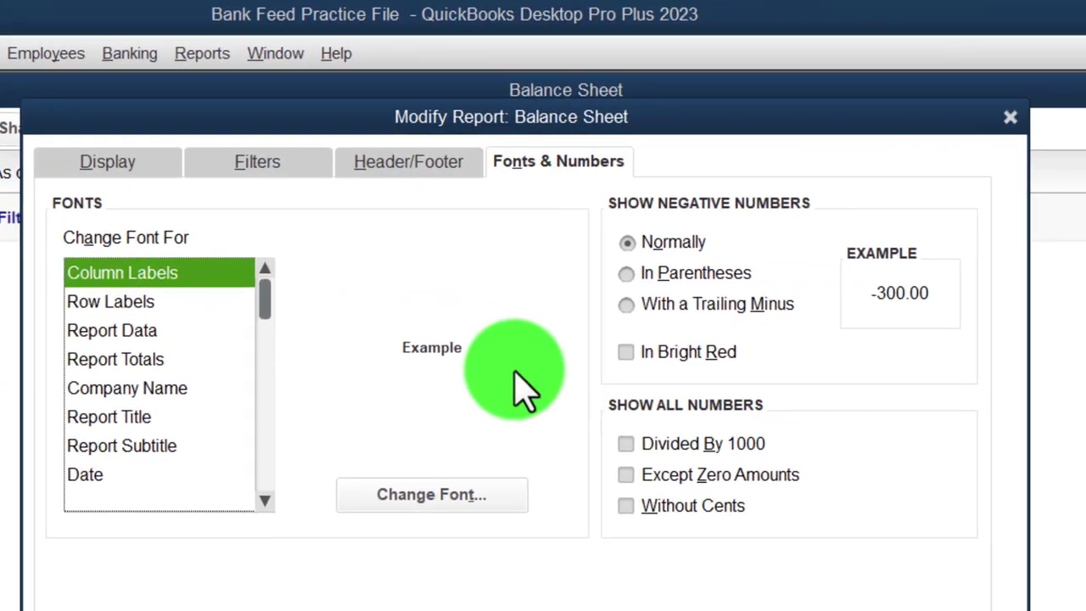
{"action": "left_click", "coordinate": [515, 491]}
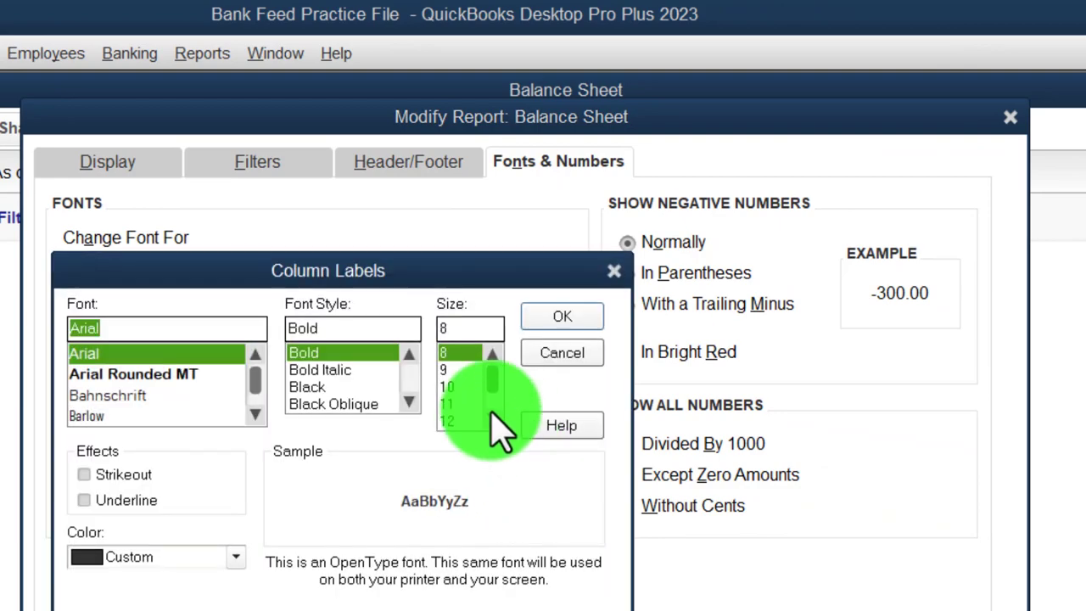
{"action": "left_click", "coordinate": [547, 321]}
{"action": "left_click", "coordinate": [382, 340]}
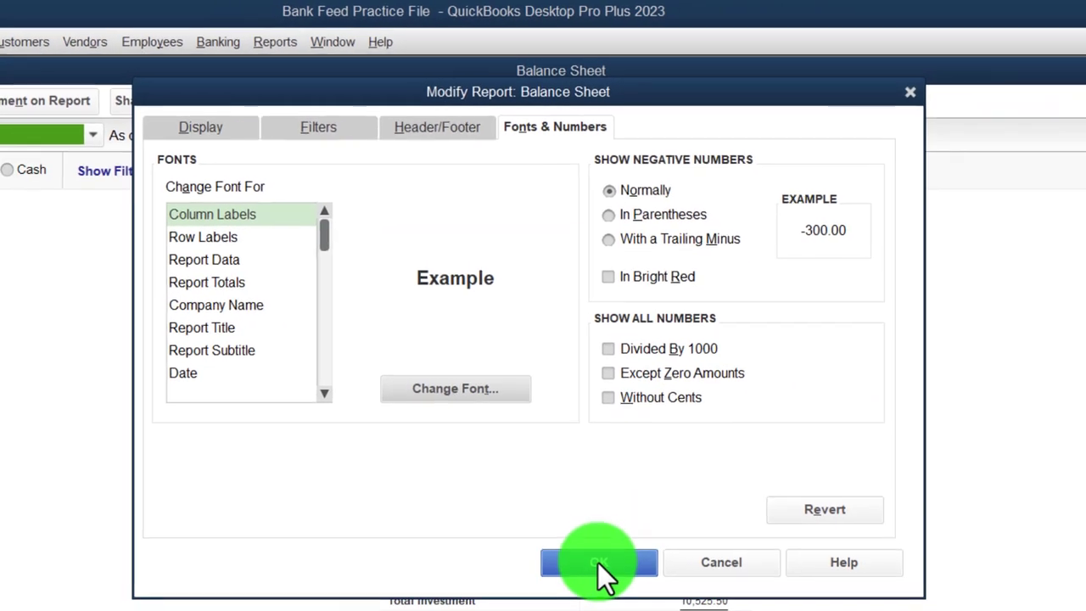
{"action": "left_click", "coordinate": [598, 562]}
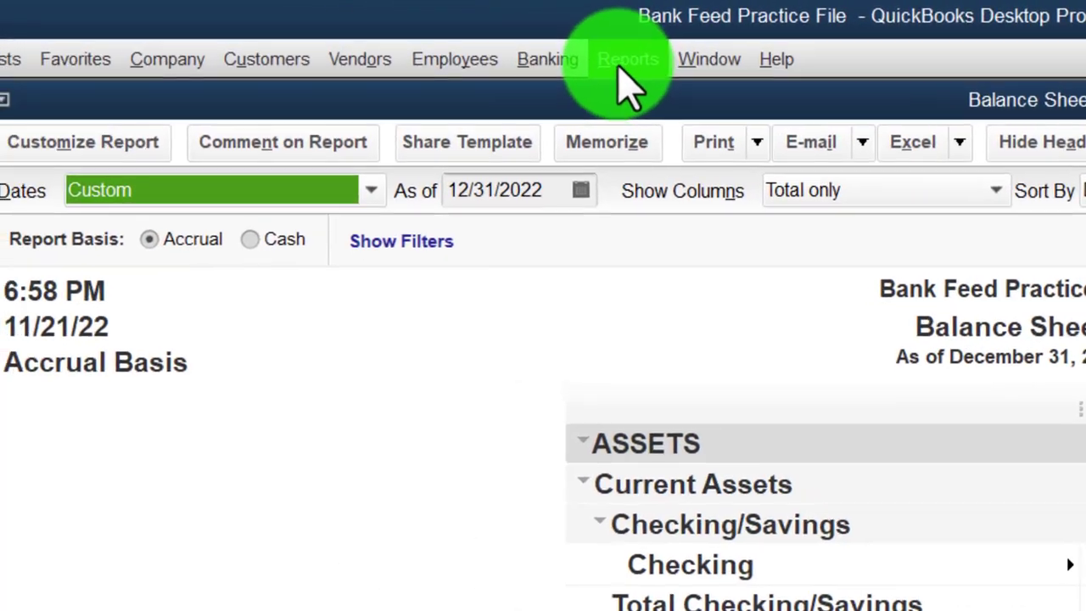
Open the Bank Feeds Center and select the Credit Card account of Wells Fargo Bank.
{"action": "left_click", "coordinate": [276, 41]}
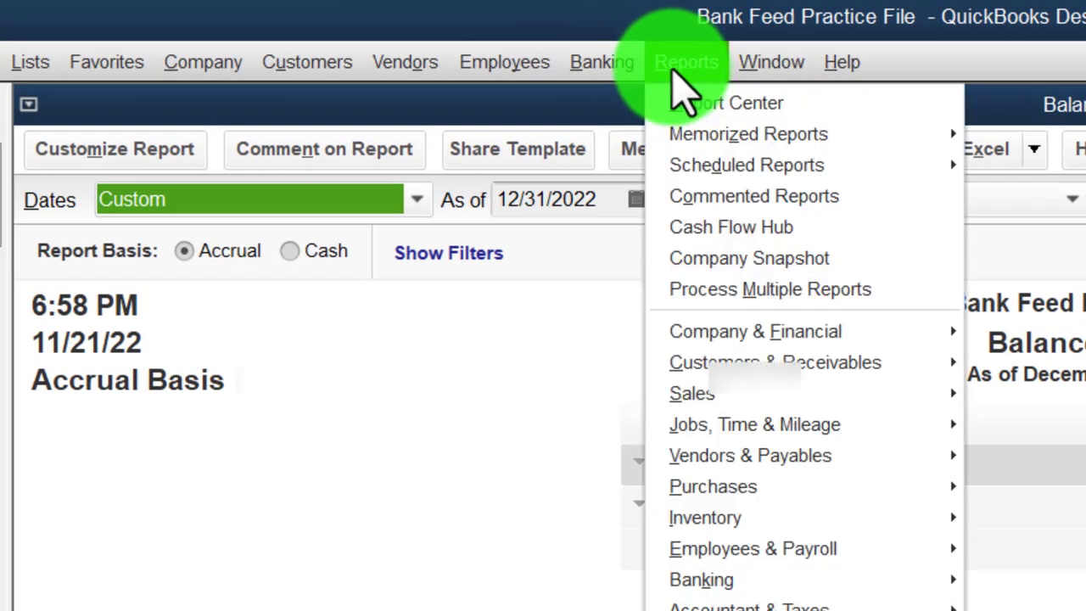
{"action": "mouse_move", "coordinate": [619, 70]}
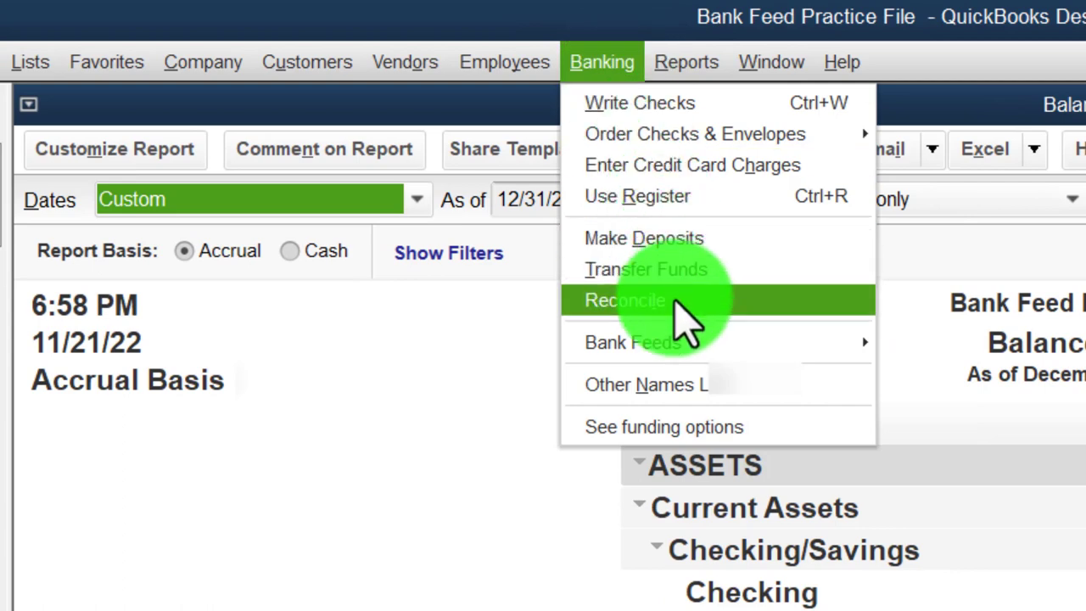
{"action": "mouse_move", "coordinate": [814, 344]}
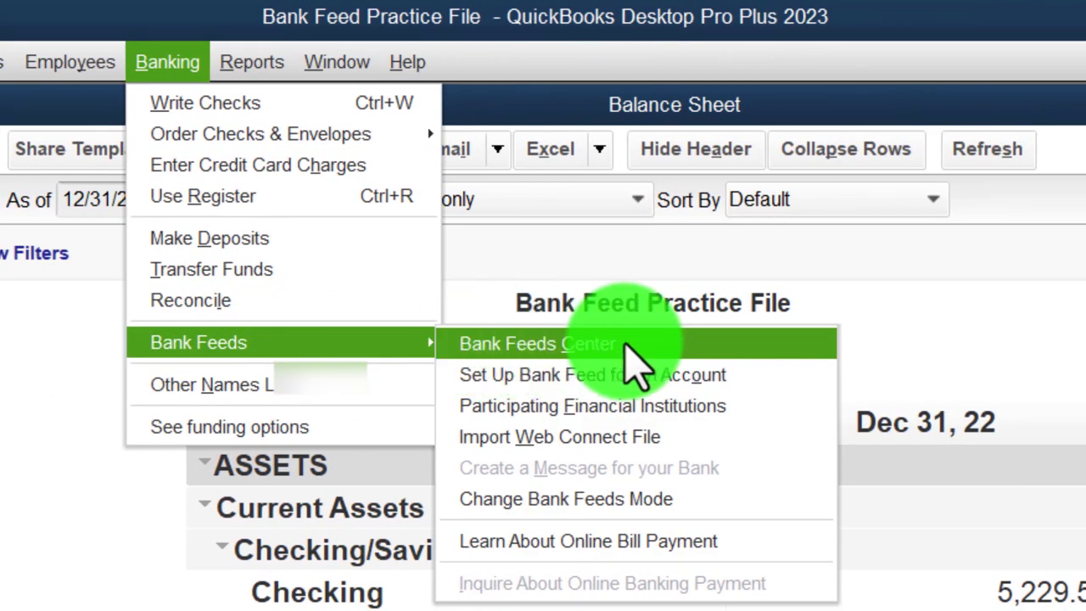
{"action": "left_click", "coordinate": [634, 347]}
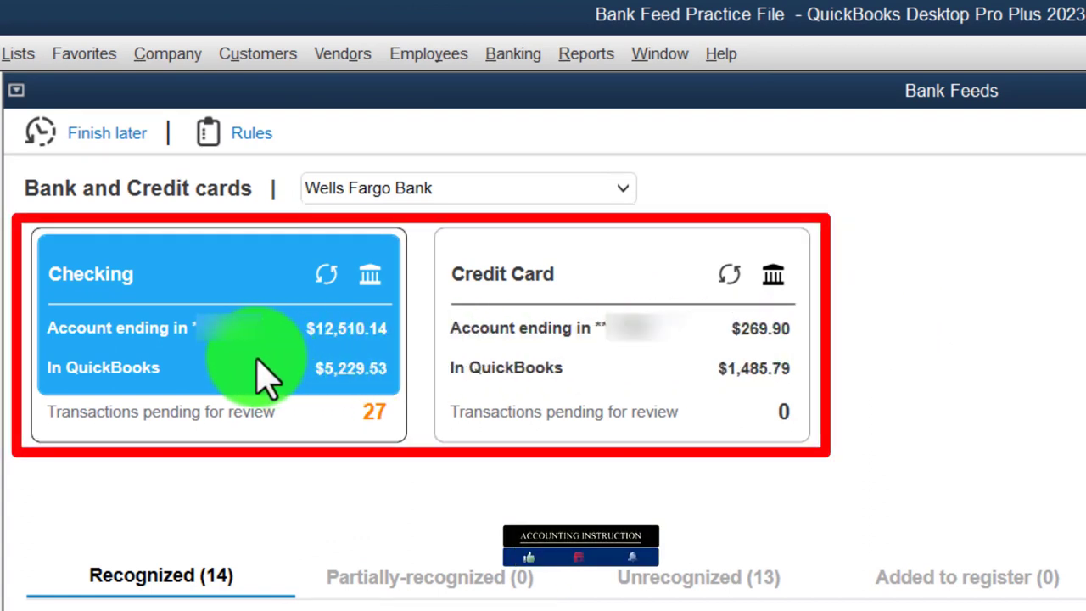
{"action": "left_click", "coordinate": [579, 371]}
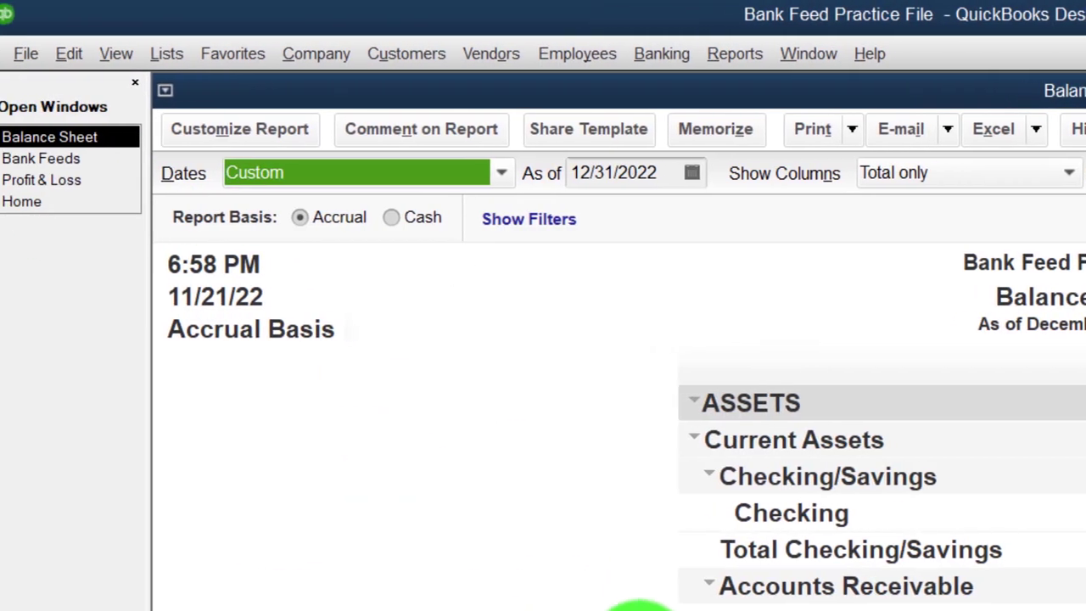
Return to the Balance Sheet report and set its as-of date to 09/30/2022.
{"action": "scroll", "coordinate": [797, 509], "scroll_direction": "down", "scroll_amount": 7}
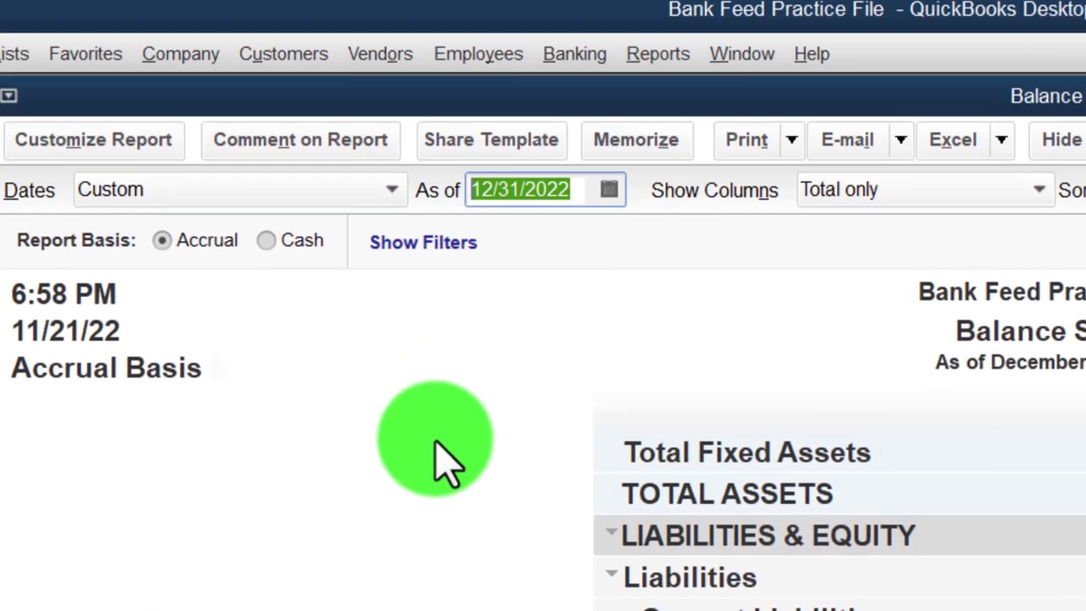
{"action": "type", "text": "093022"}
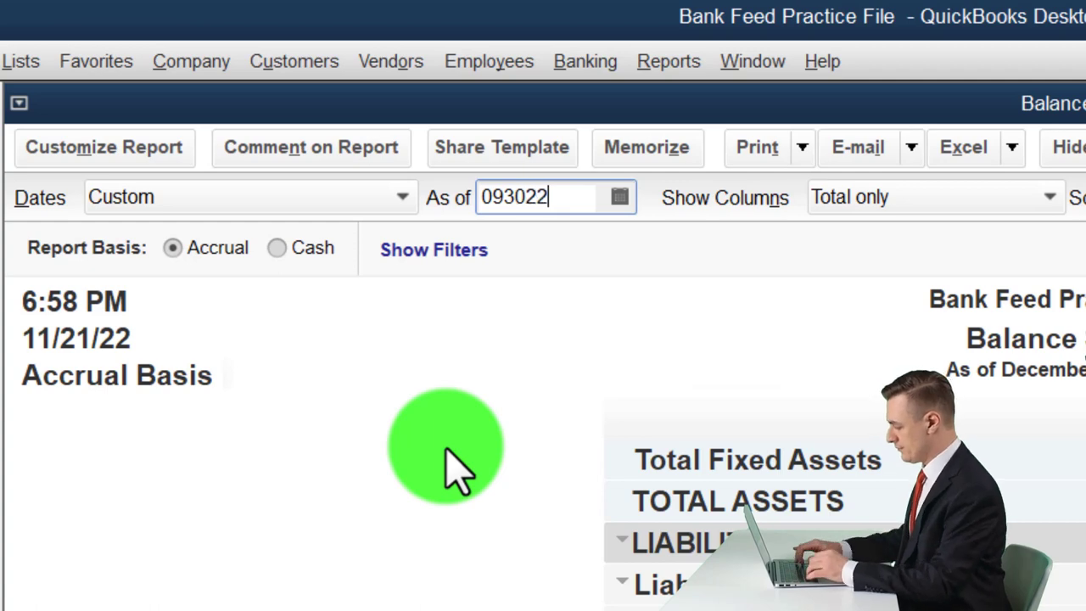
{"action": "key", "text": "Tab"}
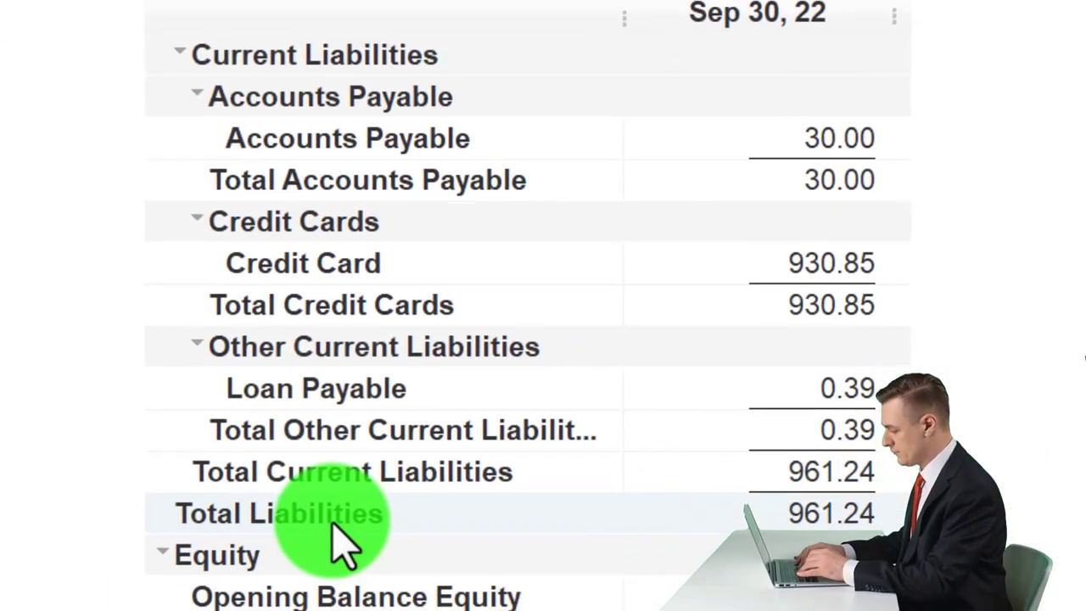
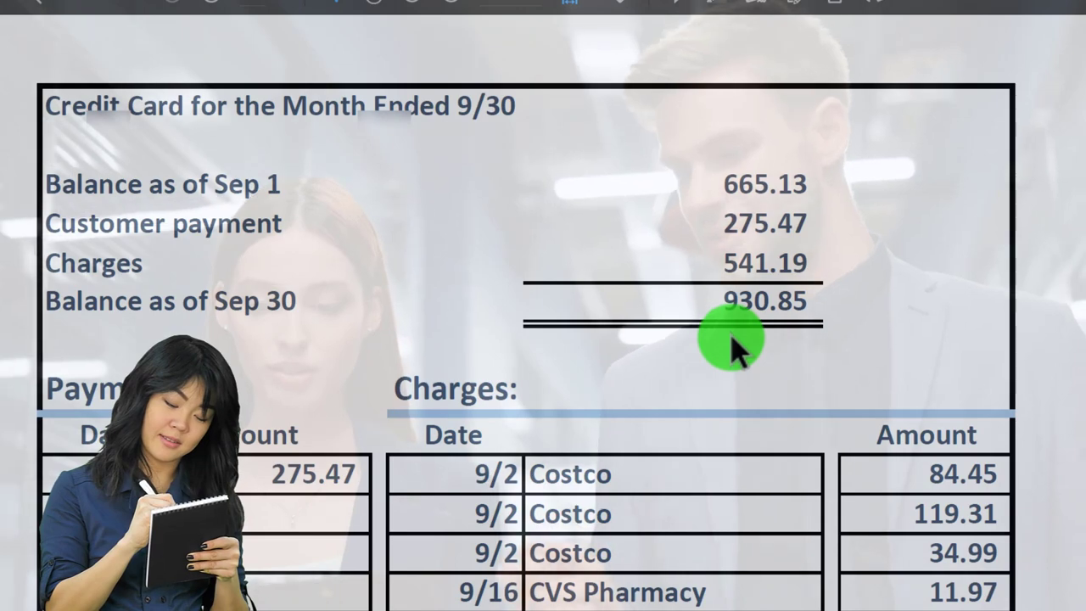
Review the September credit card statement's ending balance, payment and individual charges.
{"action": "scroll", "coordinate": [730, 343], "scroll_direction": "down", "scroll_amount": 1}
{"action": "scroll", "coordinate": [731, 399], "scroll_direction": "down", "scroll_amount": 1}
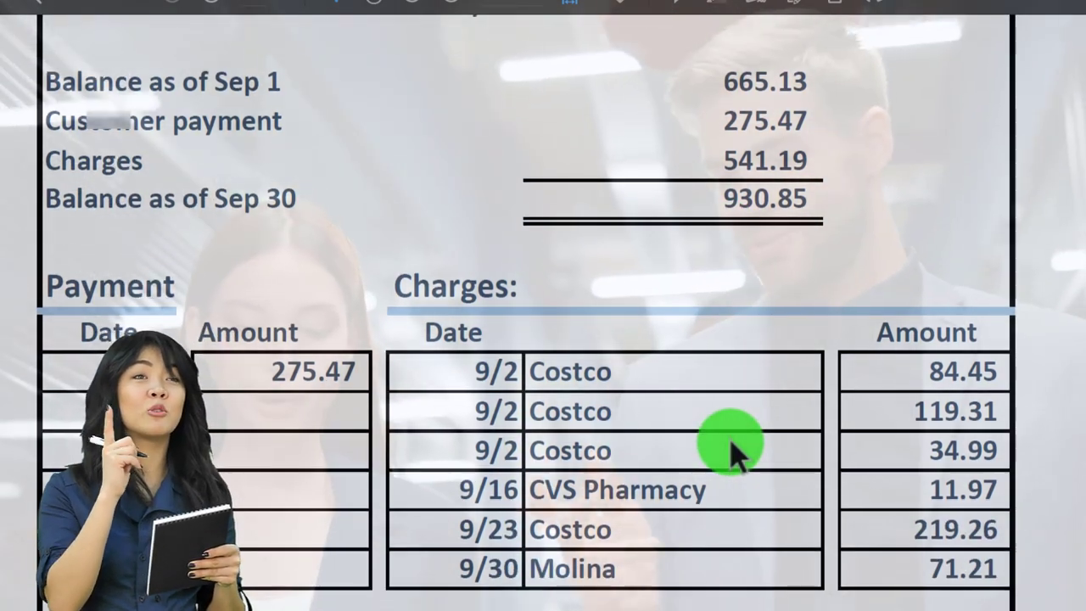
{"action": "scroll", "coordinate": [731, 450], "scroll_direction": "up", "scroll_amount": 1}
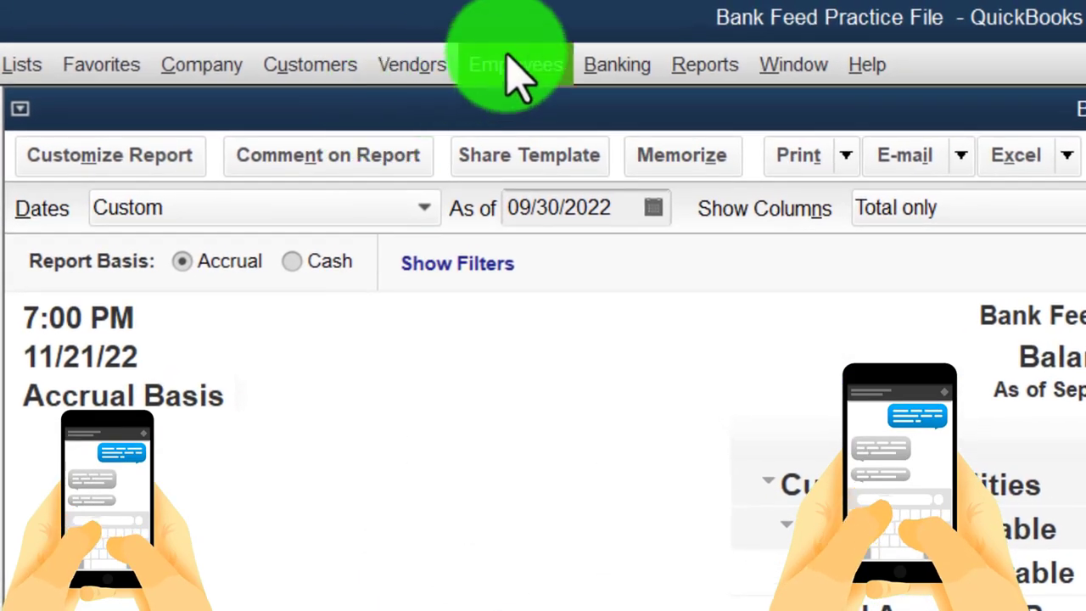
Begin reconciling the Credit Card account with a statement date of 09/30/2022 and an ending balance of 930.85.
{"action": "left_click", "coordinate": [617, 66]}
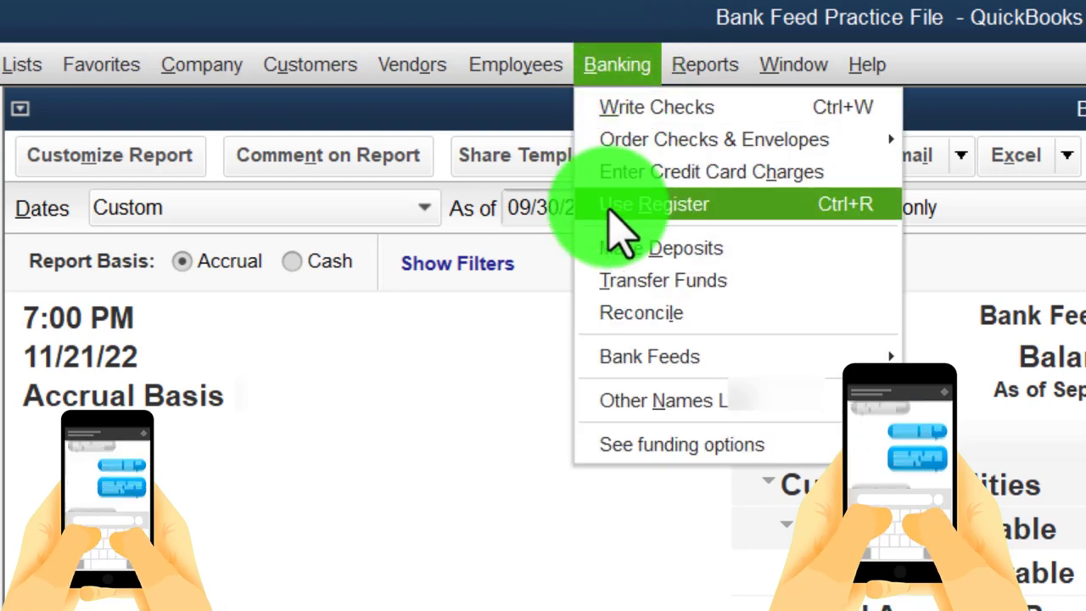
{"action": "left_click", "coordinate": [626, 326]}
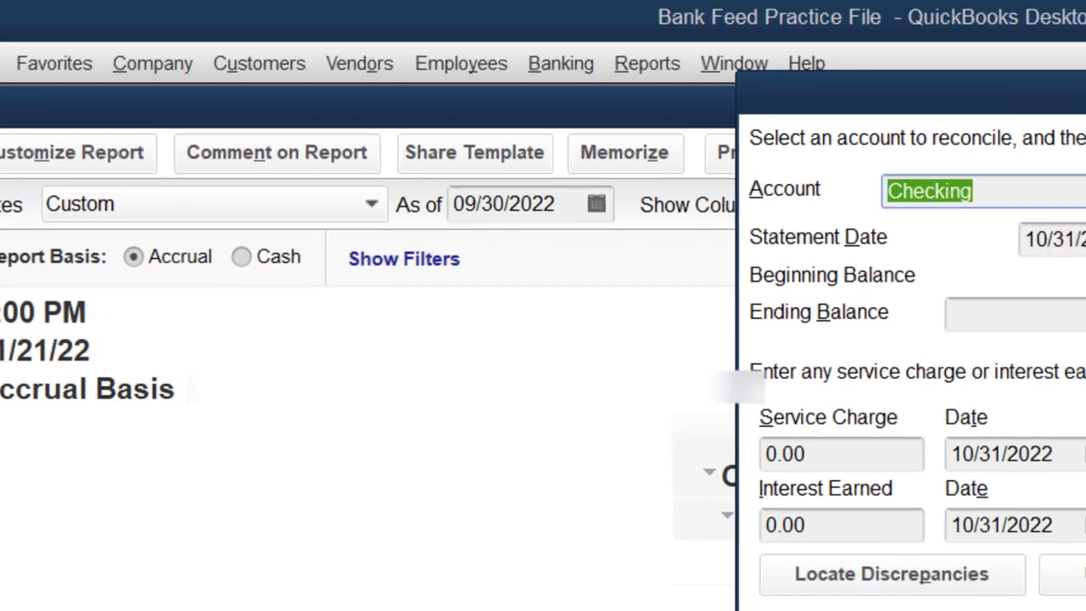
{"action": "left_click", "coordinate": [1060, 194]}
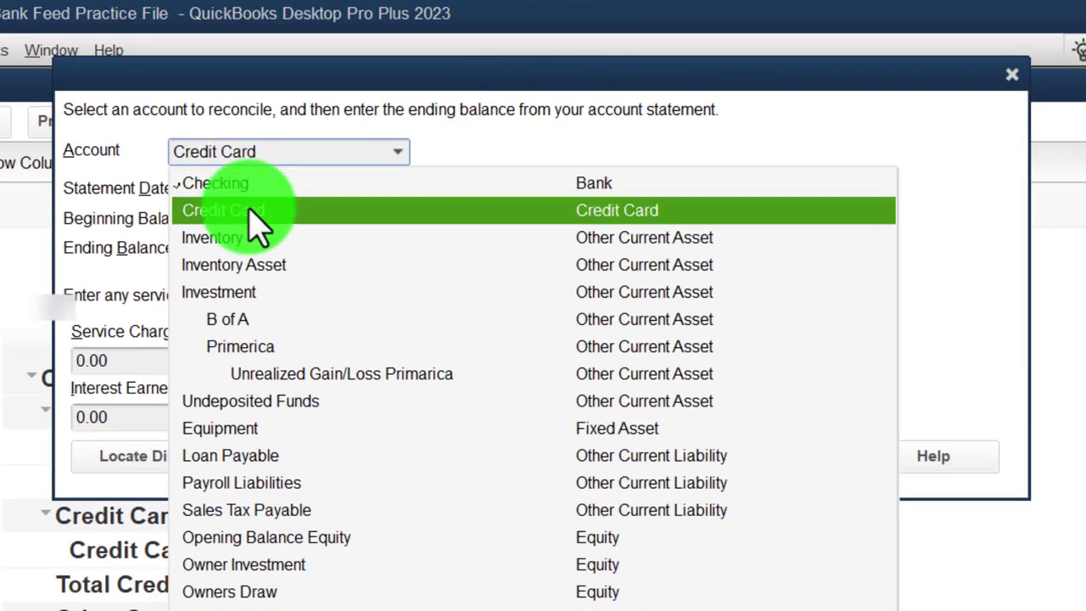
{"action": "left_click", "coordinate": [251, 210]}
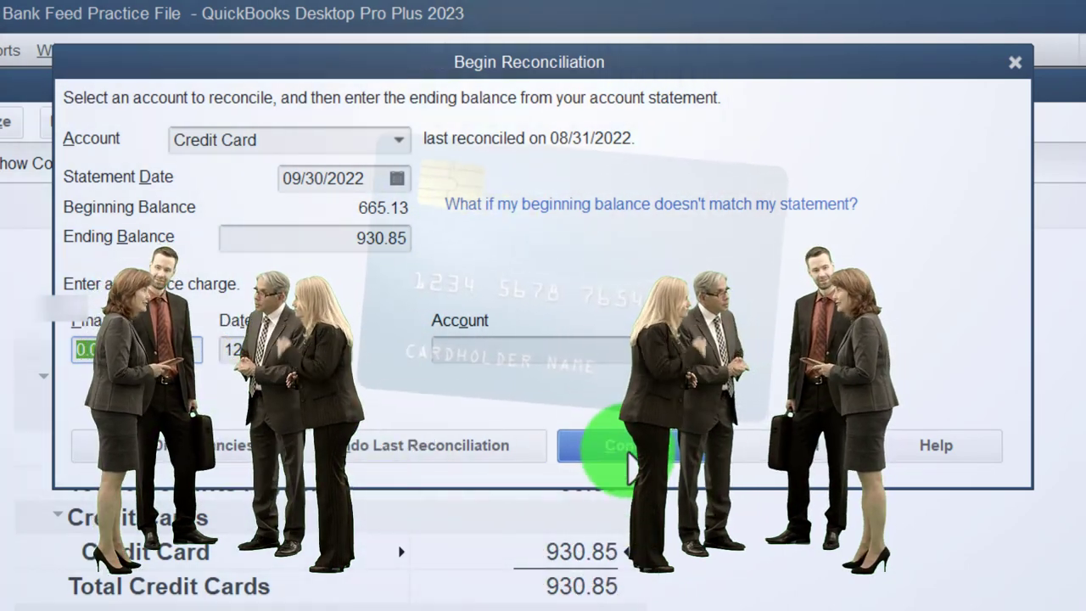
{"action": "left_click", "coordinate": [583, 477]}
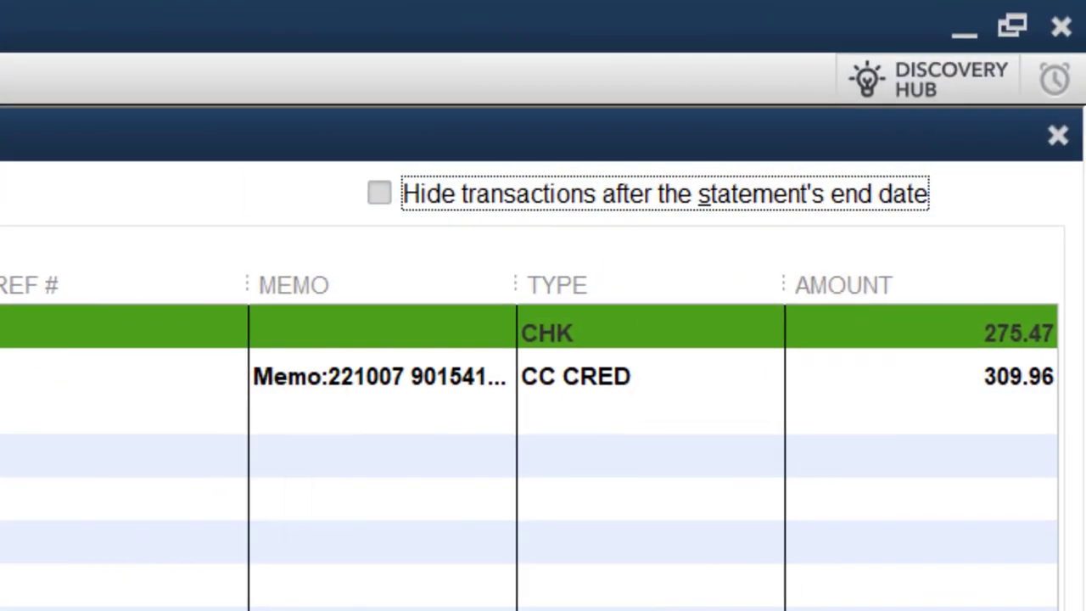
Hide transactions after the statement's end date, mark all listed transactions as cleared, and bring up the credit card statement PDF.
{"action": "left_click", "coordinate": [378, 193]}
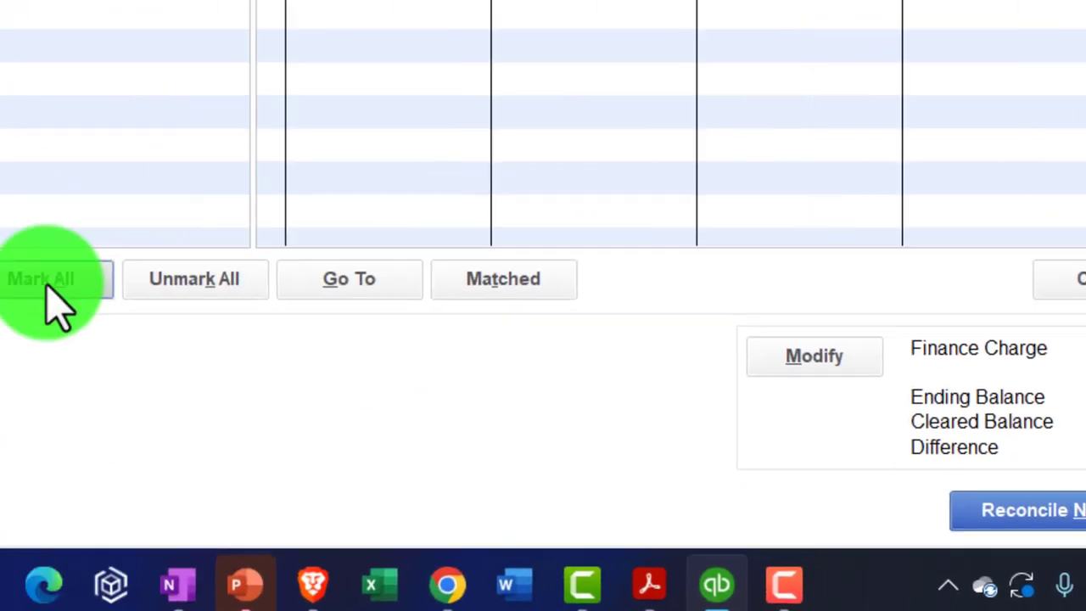
{"action": "left_click", "coordinate": [50, 282]}
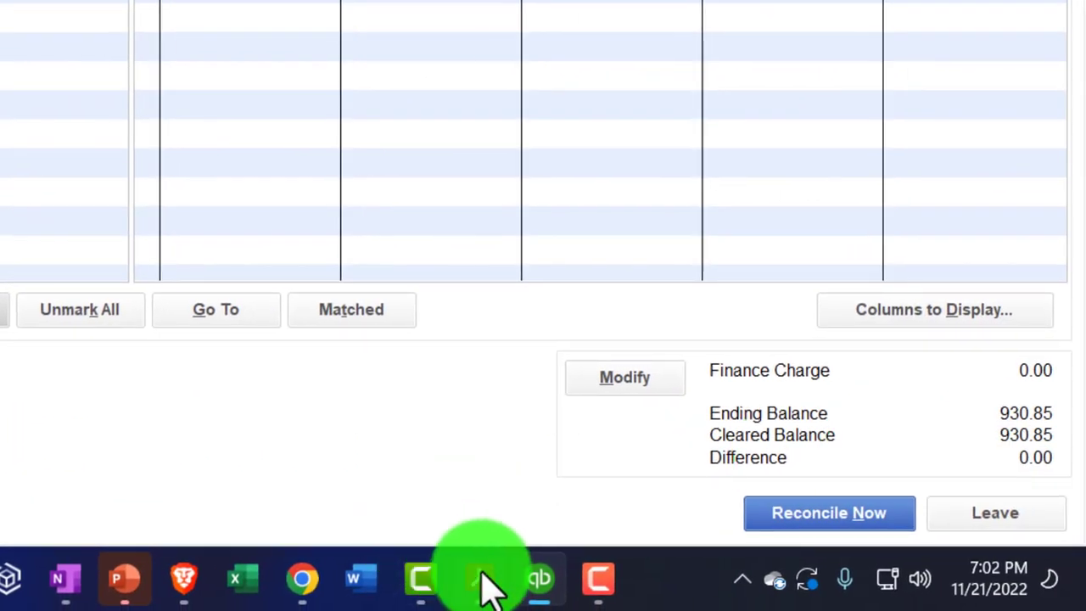
{"action": "left_click", "coordinate": [481, 577]}
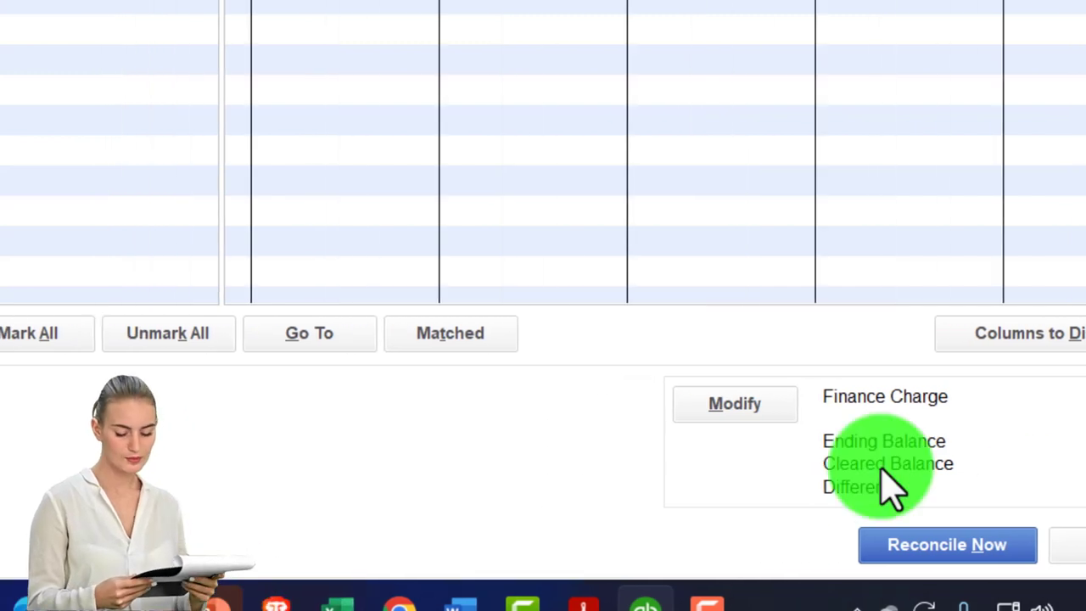
Remove the bulk marks and tick off the six September charges and the 09/07/2022 payment individually against the statement.
{"action": "left_click", "coordinate": [40, 333]}
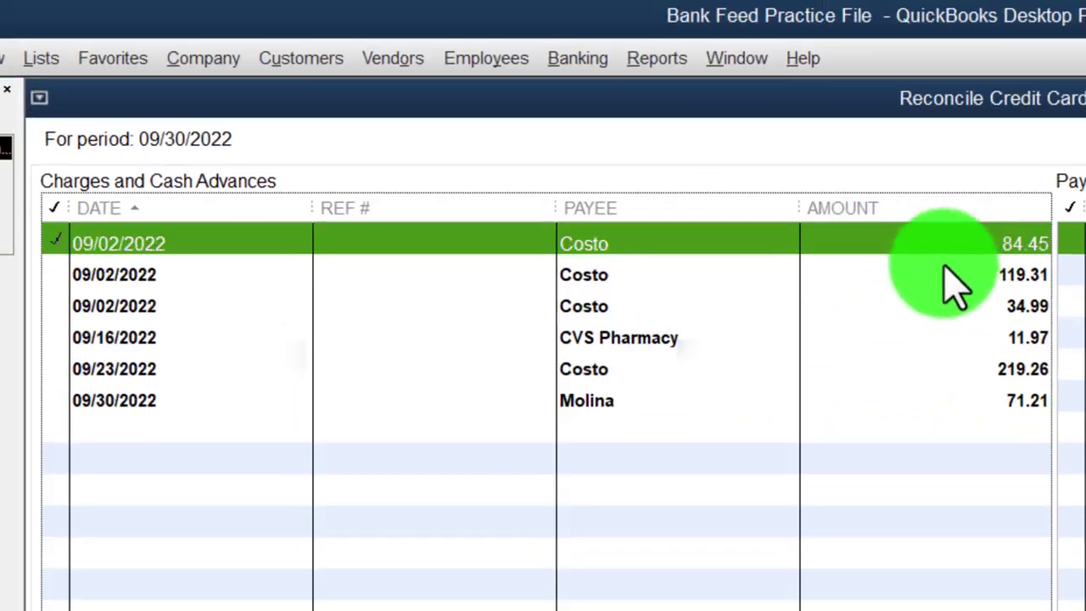
{"action": "left_click", "coordinate": [948, 275]}
{"action": "left_click", "coordinate": [954, 306]}
{"action": "left_click", "coordinate": [958, 337]}
{"action": "left_click", "coordinate": [965, 369]}
{"action": "left_click", "coordinate": [972, 401]}
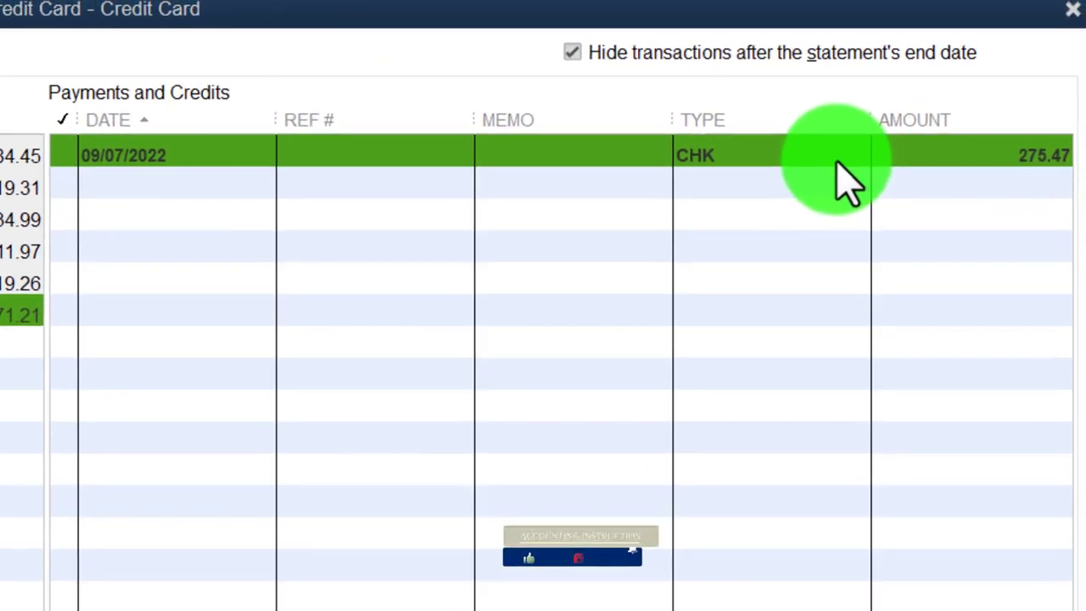
{"action": "left_click", "coordinate": [820, 163]}
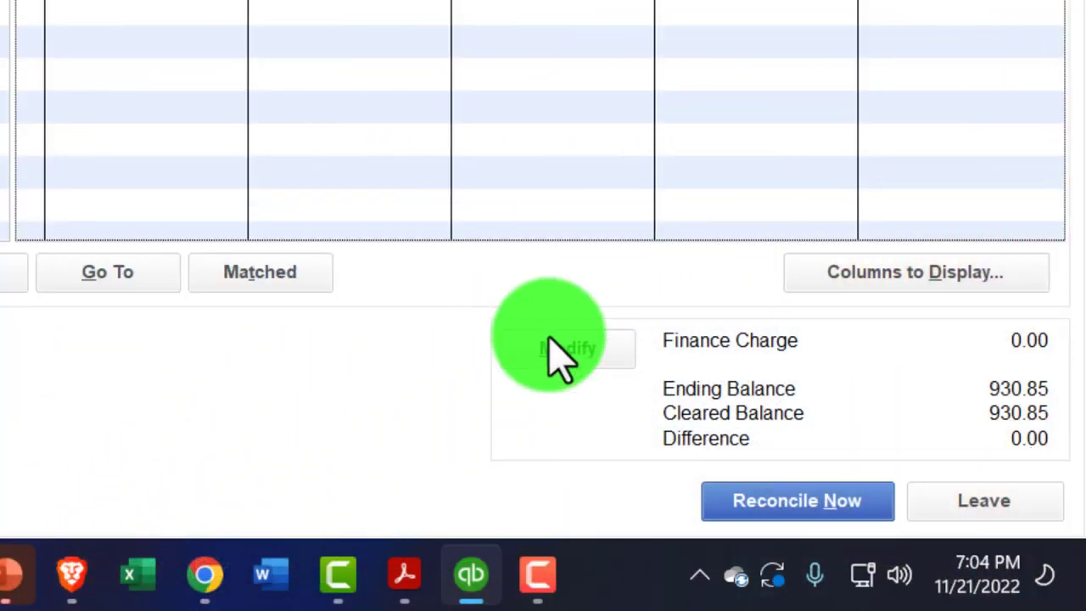
Finish the reconciliation, leave the outstanding card balance unpaid, and display both the summary and detail reconciliation reports.
{"action": "left_click", "coordinate": [722, 510]}
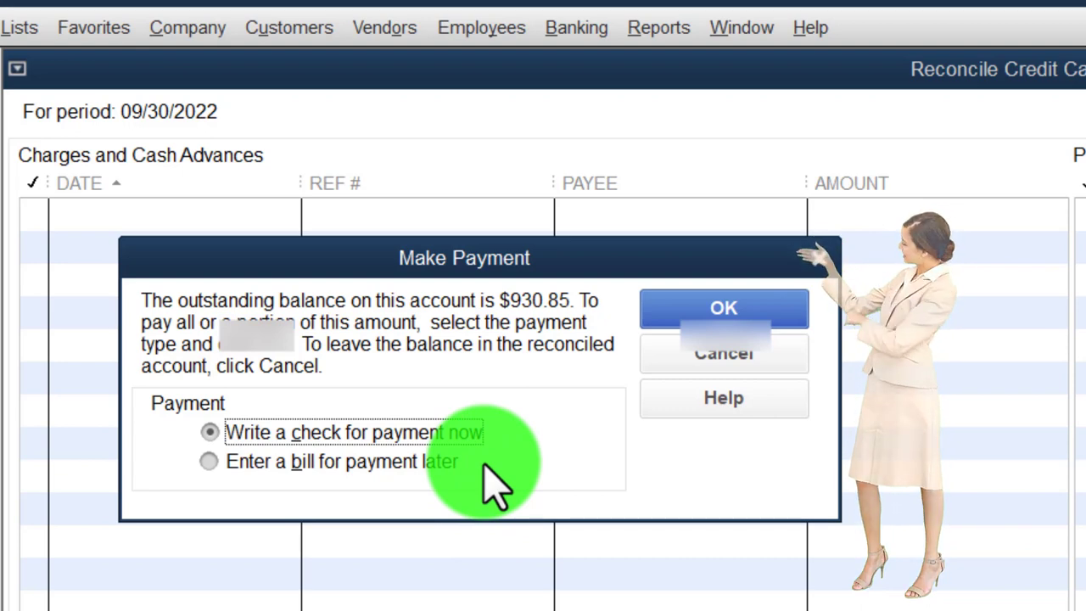
{"action": "left_click", "coordinate": [666, 369]}
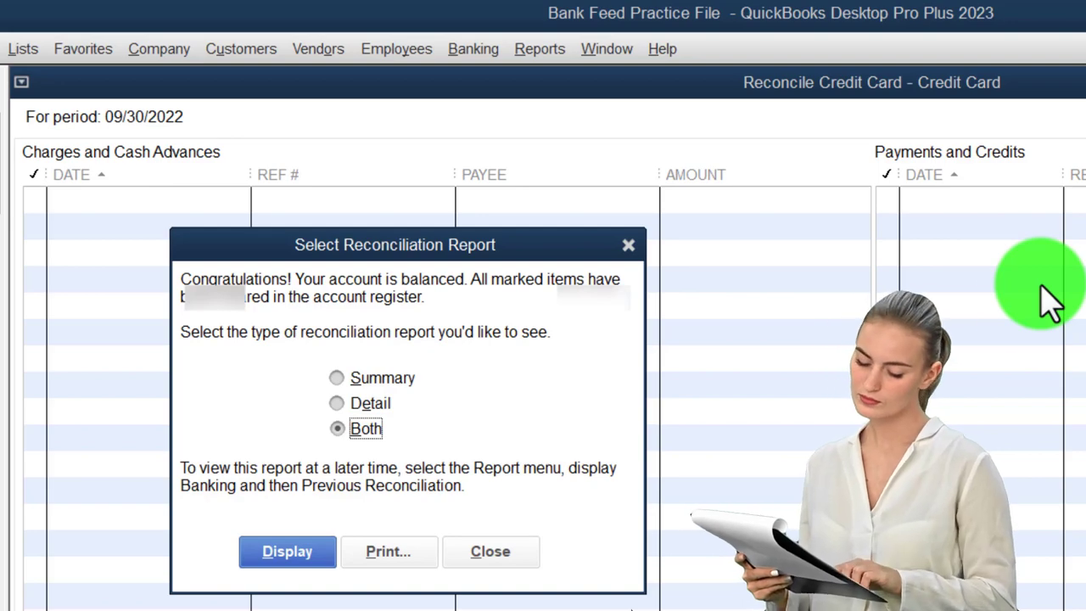
{"action": "left_click", "coordinate": [293, 552]}
{"action": "left_click", "coordinate": [827, 455]}
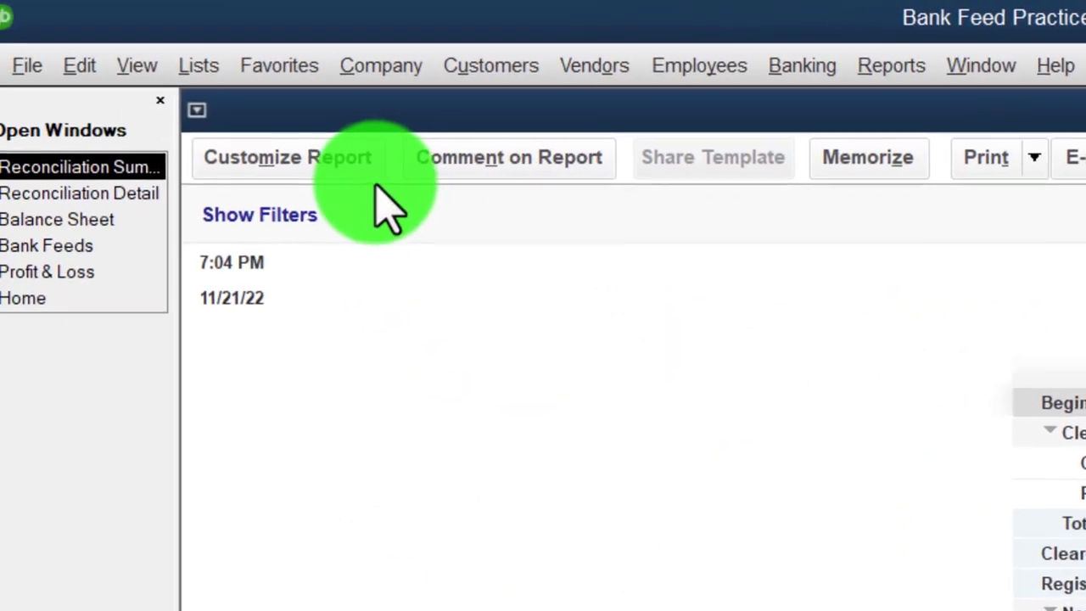
Enlarge the Reconciliation Summary's column label font and apply the larger size throughout the report.
{"action": "left_click", "coordinate": [376, 203]}
{"action": "left_click", "coordinate": [1017, 175]}
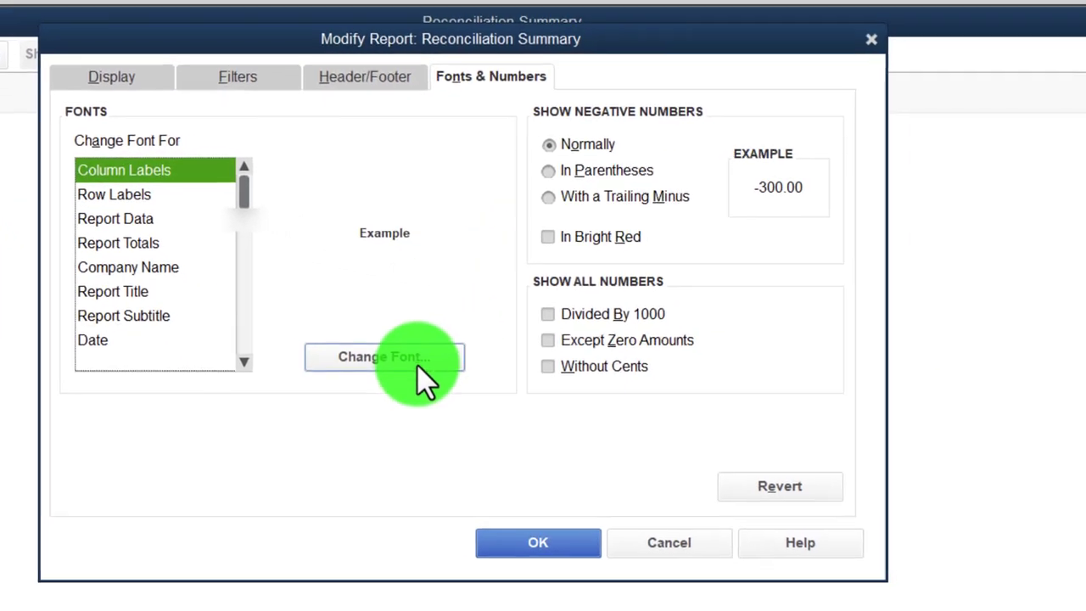
{"action": "left_click", "coordinate": [412, 354]}
{"action": "left_click", "coordinate": [426, 290]}
{"action": "left_click", "coordinate": [426, 291]}
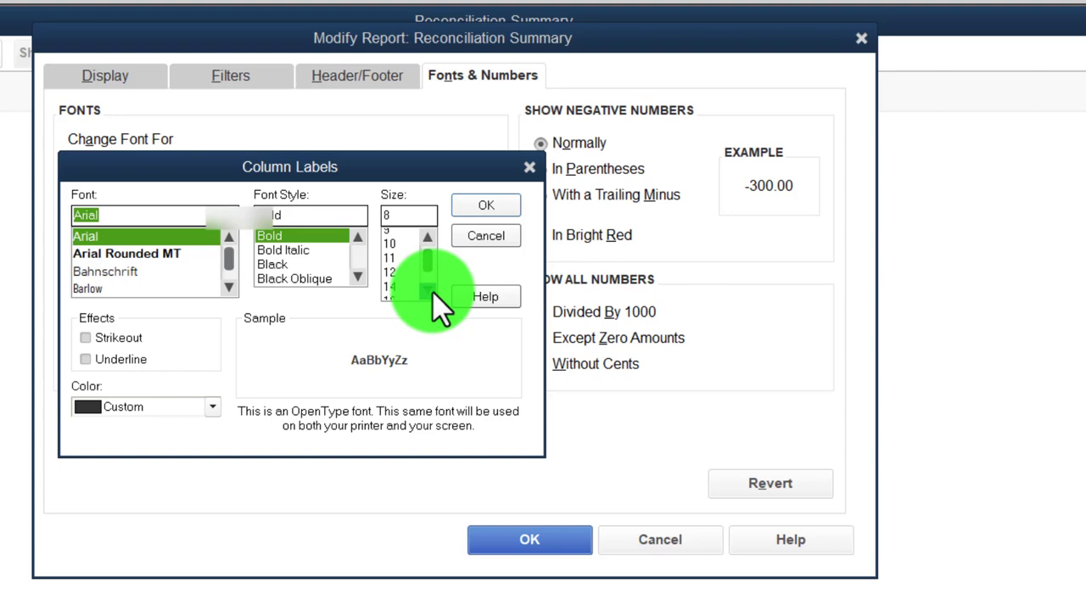
{"action": "left_click", "coordinate": [390, 293]}
{"action": "left_click", "coordinate": [470, 208]}
{"action": "left_click", "coordinate": [348, 235]}
{"action": "left_click", "coordinate": [525, 534]}
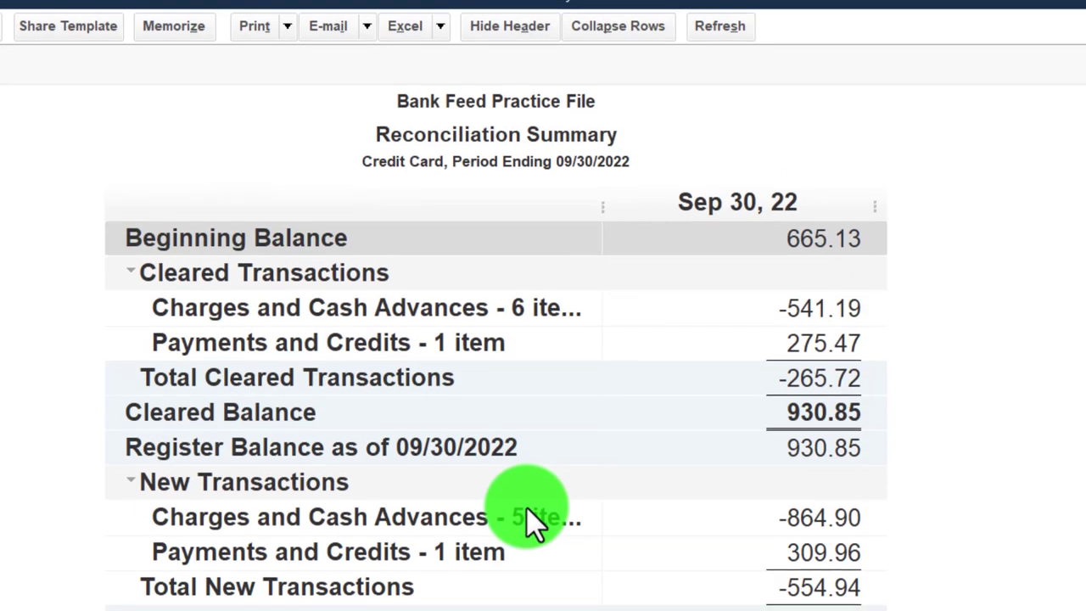
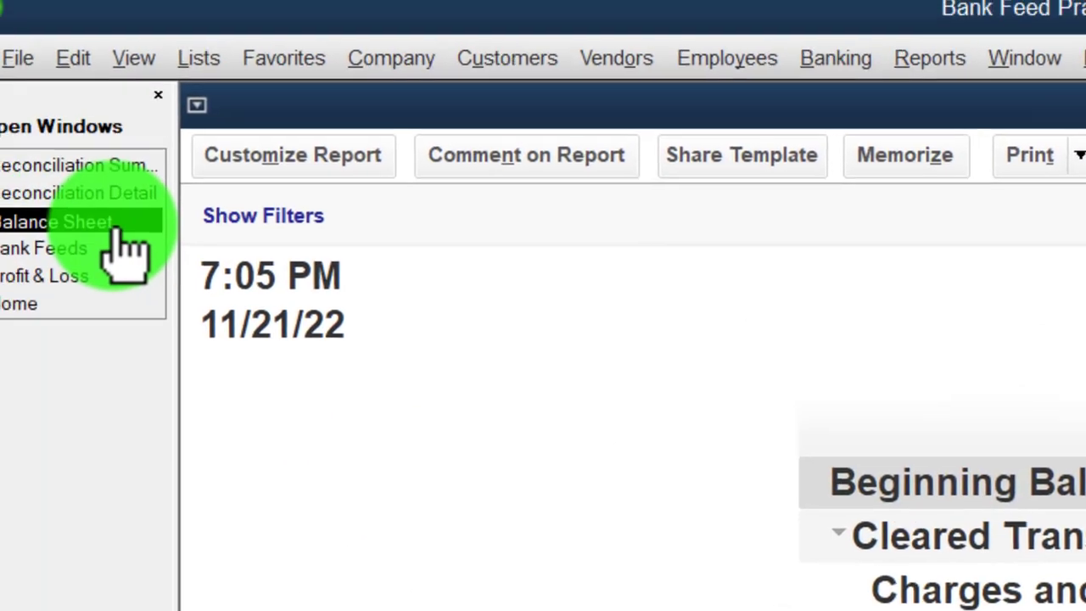
Compare the credit card balance in the Balance Sheet and Reconciliation Summary with the September statement PDF.
{"action": "left_click", "coordinate": [113, 232]}
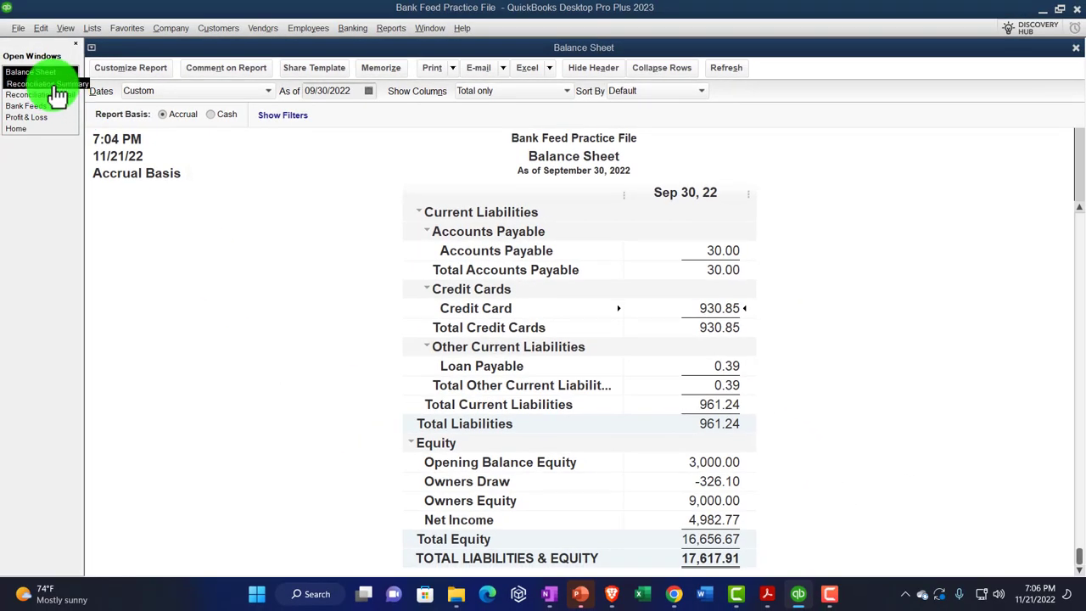
{"action": "left_click", "coordinate": [53, 84]}
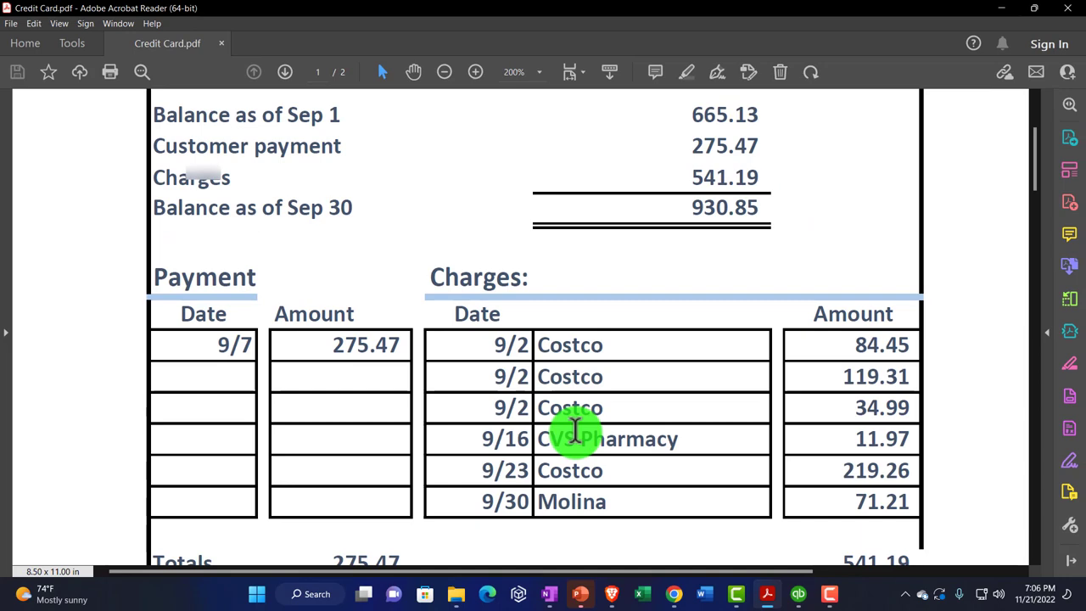
{"action": "left_click", "coordinate": [999, 9]}
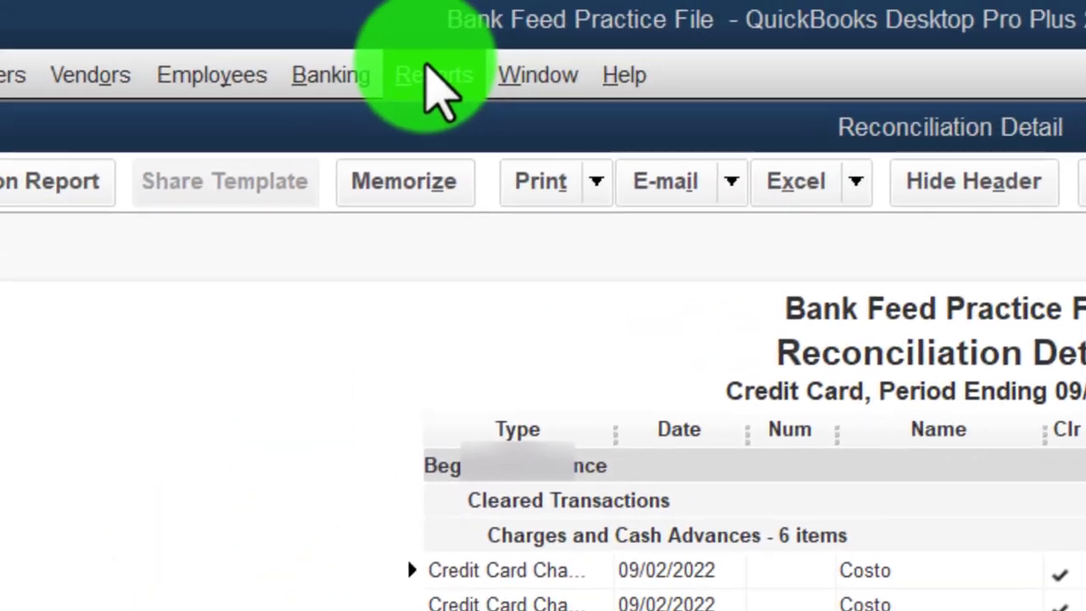
{"action": "left_click", "coordinate": [433, 77]}
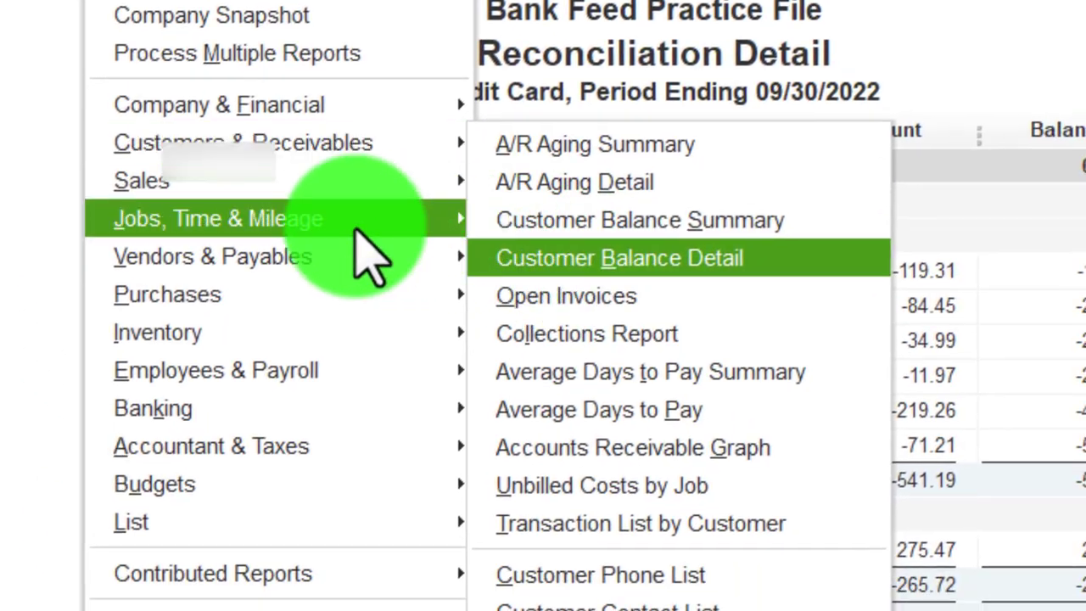
{"action": "mouse_move", "coordinate": [356, 223]}
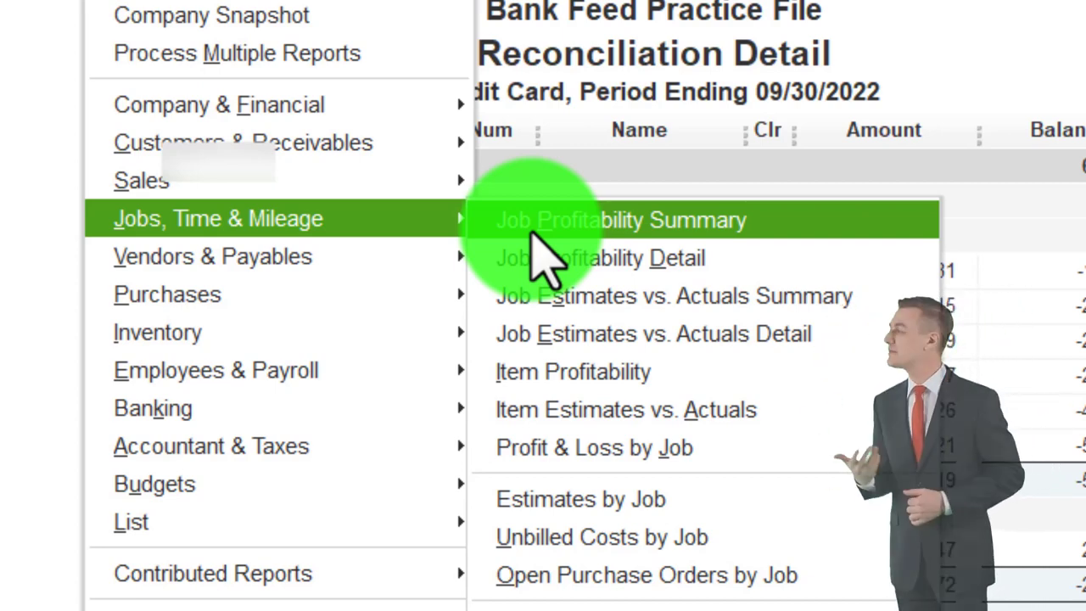
{"action": "left_click", "coordinate": [60, 335]}
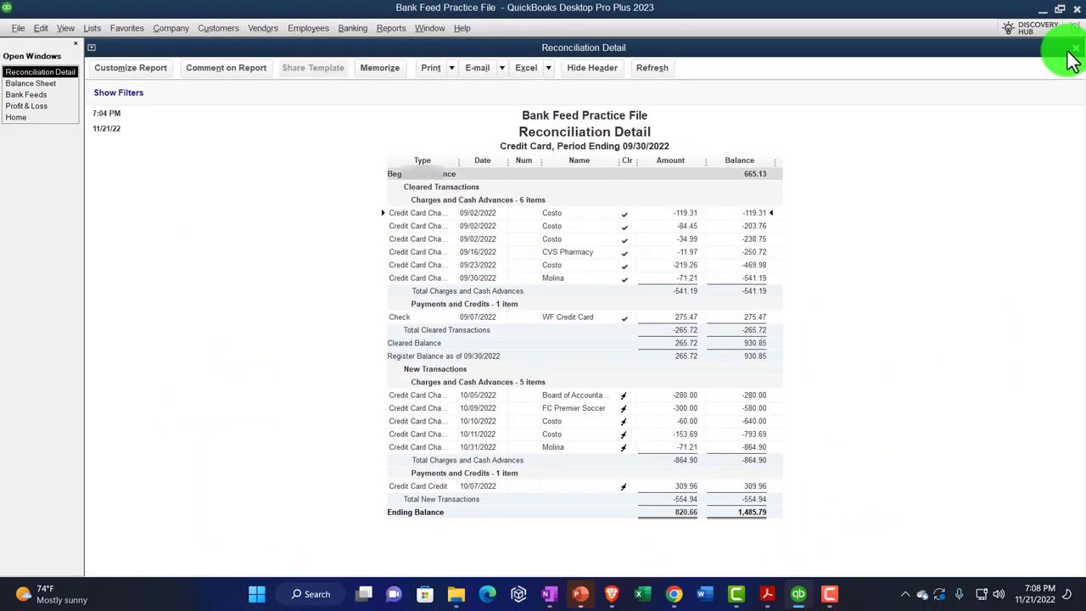
Close Reconciliation Detail, then view the Credit Card's previous reconciliation as a detail PDF of transactions cleared at reconciliation time.
{"action": "left_click", "coordinate": [1075, 48]}
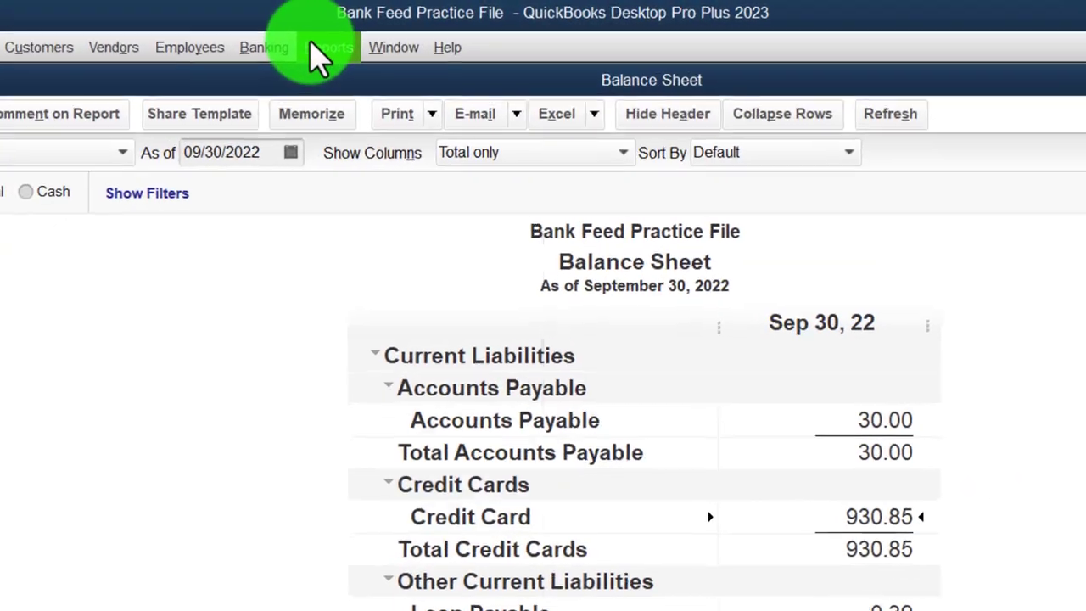
{"action": "left_click", "coordinate": [391, 28]}
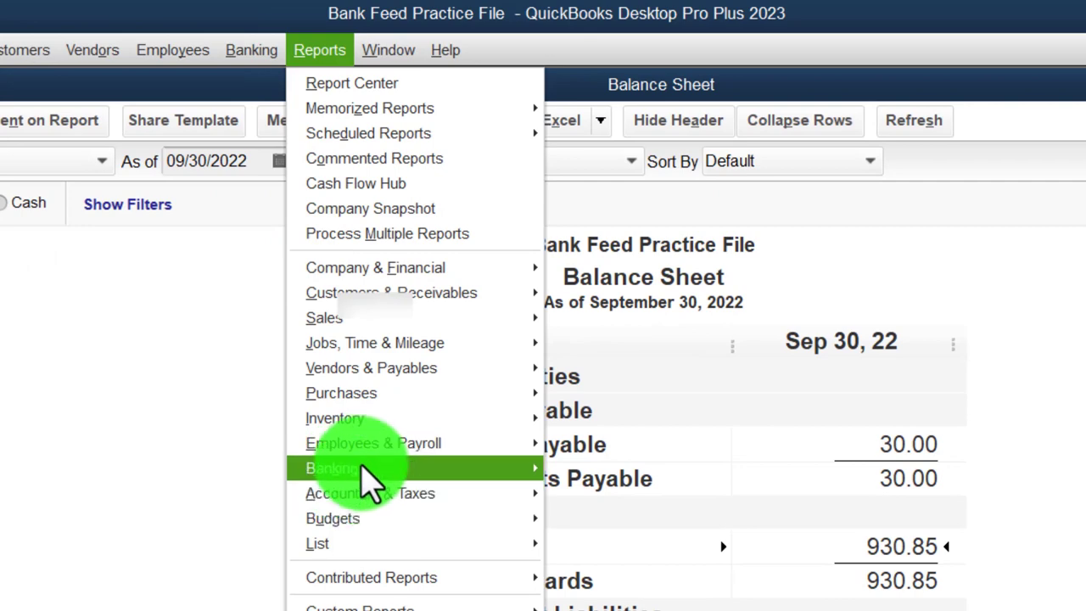
{"action": "mouse_move", "coordinate": [441, 472]}
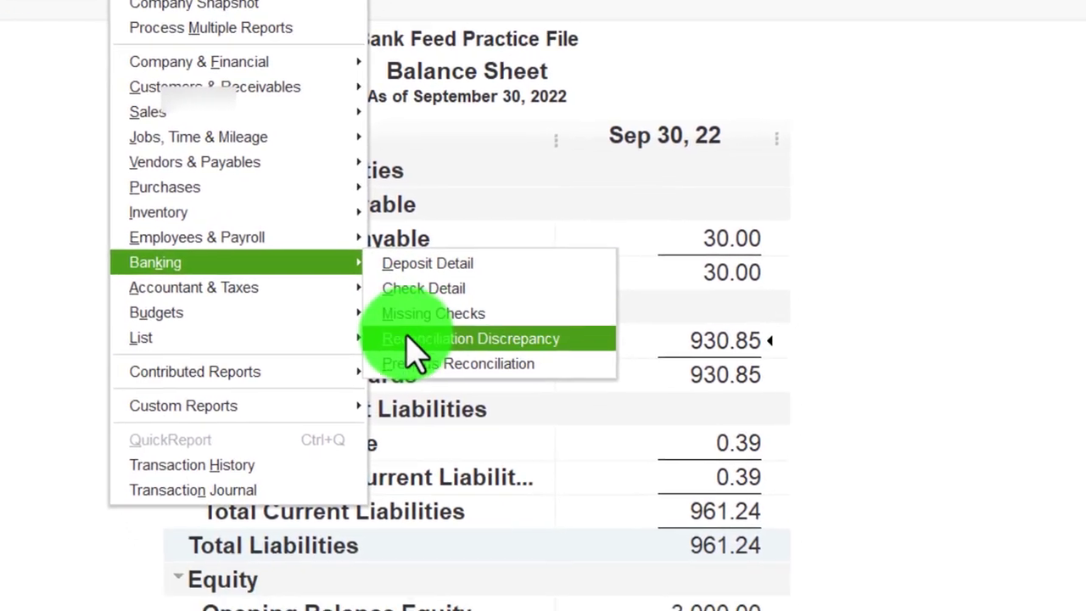
{"action": "left_click", "coordinate": [407, 366]}
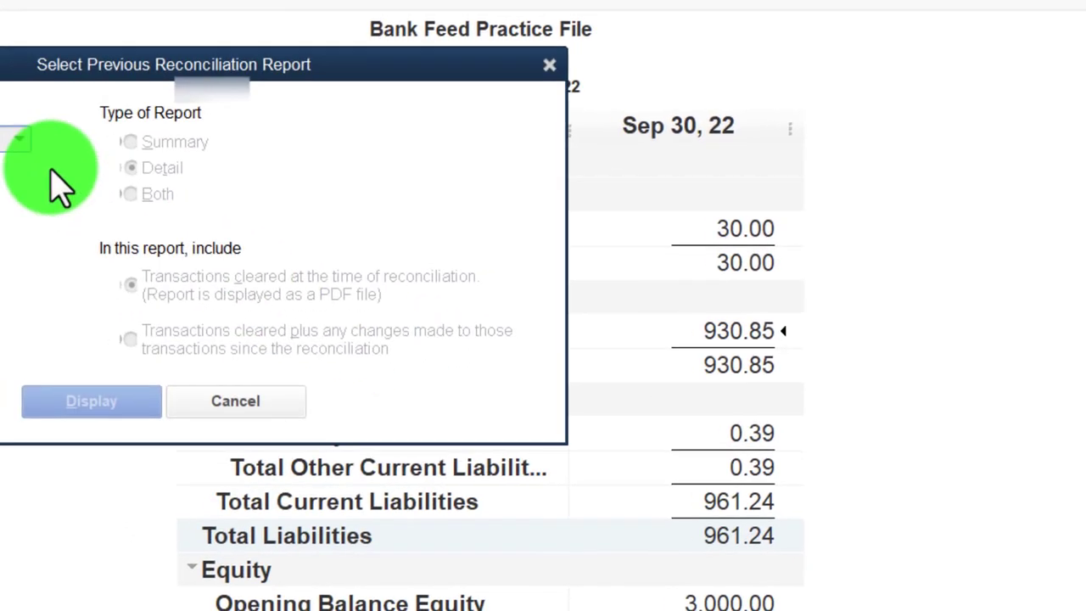
{"action": "left_click", "coordinate": [17, 138]}
{"action": "left_click", "coordinate": [34, 187]}
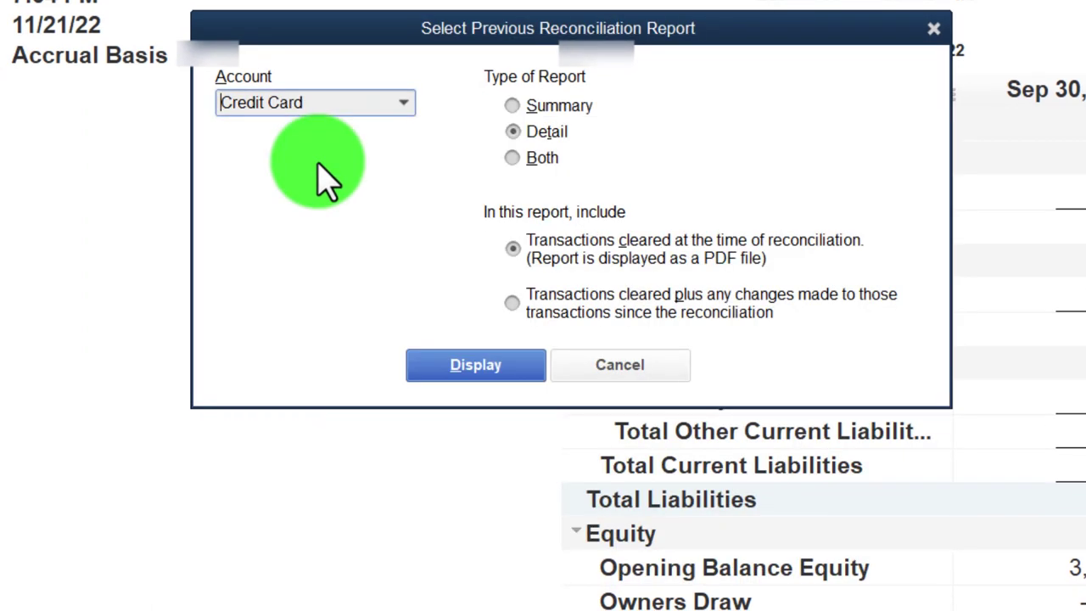
{"action": "left_click", "coordinate": [462, 373]}
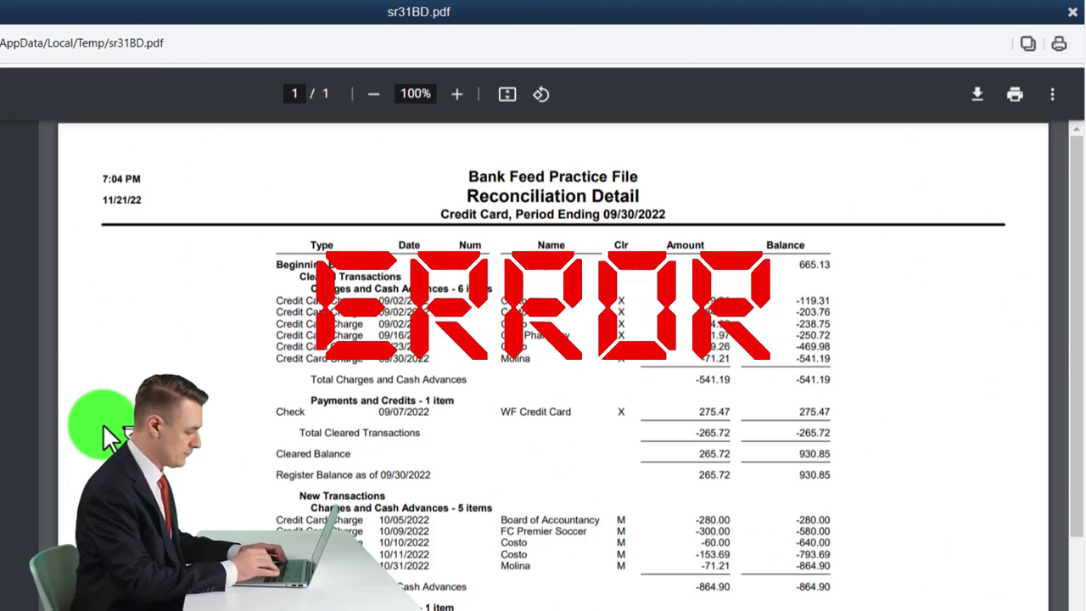
{"action": "left_click", "coordinate": [1071, 12]}
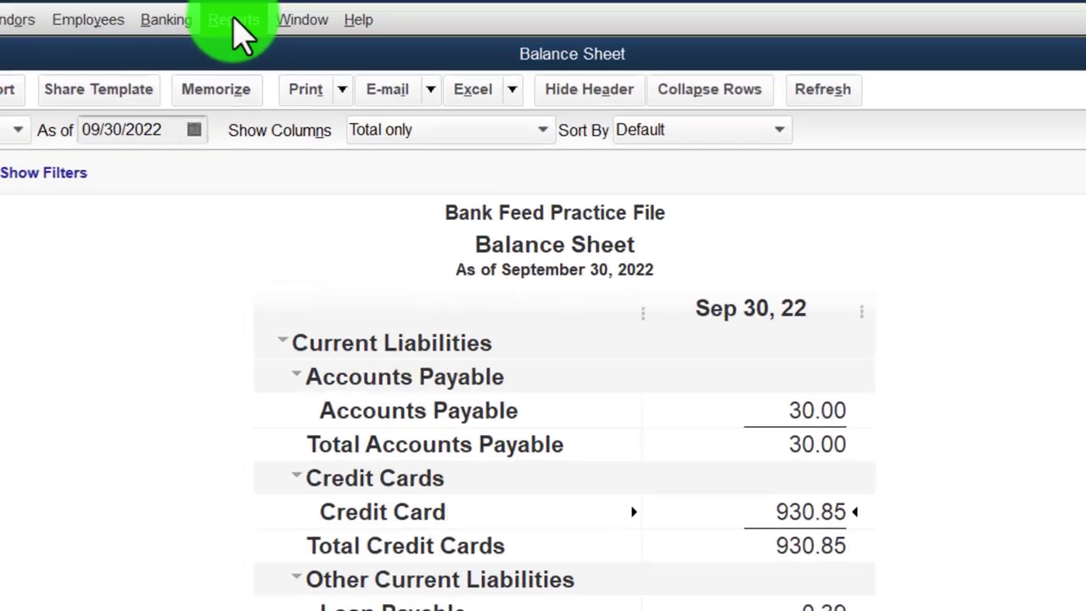
Check the Credit Card account's beginning balance for the next reconciliation, then close the setup without continuing.
{"action": "left_click", "coordinate": [240, 17]}
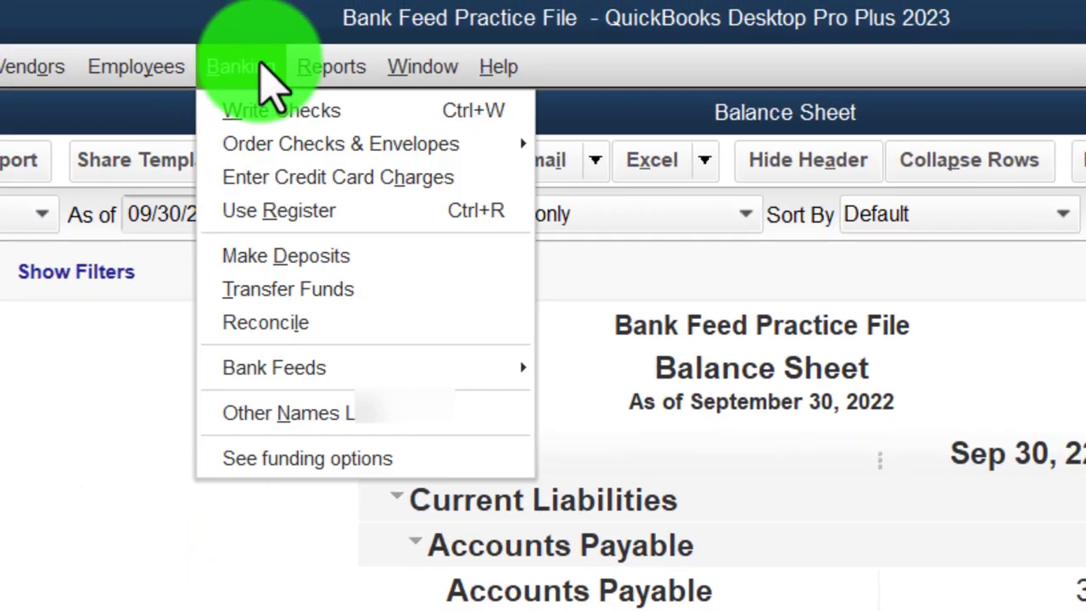
{"action": "left_click", "coordinate": [265, 322]}
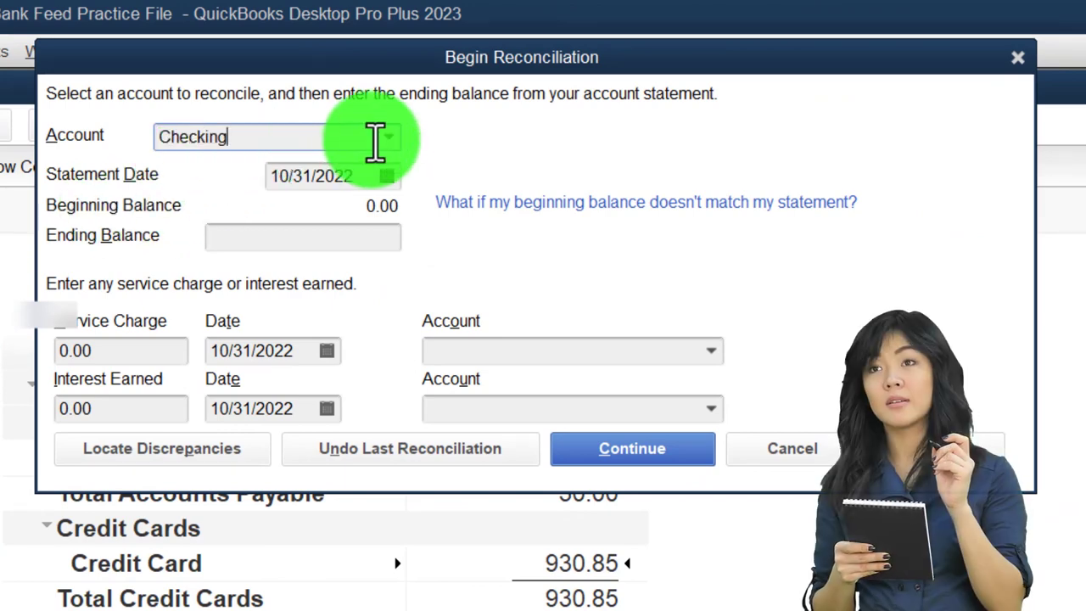
{"action": "left_click", "coordinate": [379, 138]}
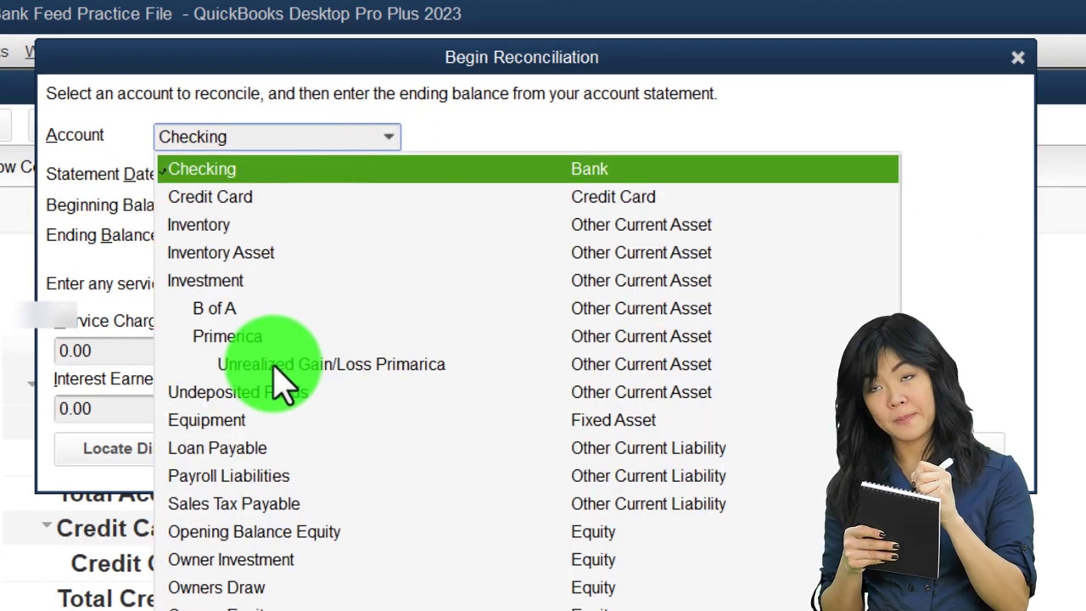
{"action": "left_click", "coordinate": [223, 196]}
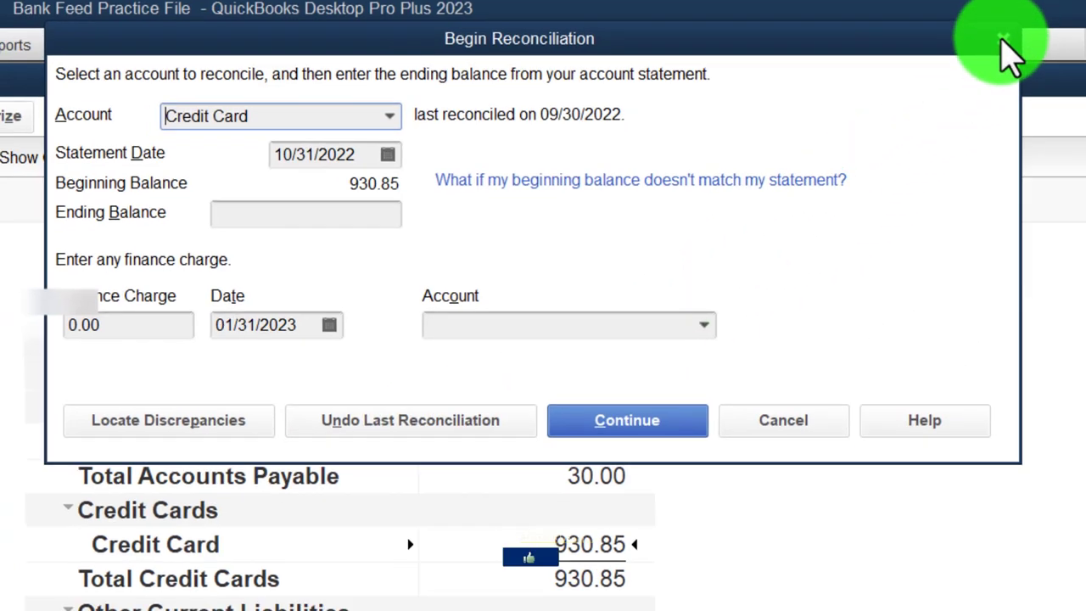
{"action": "left_click", "coordinate": [1005, 45]}
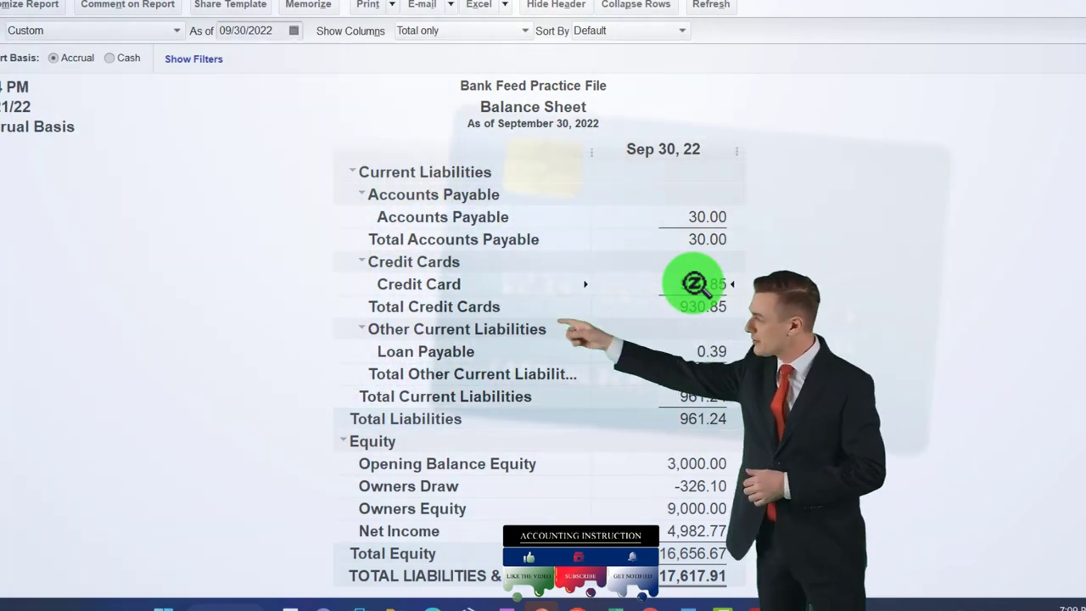
Review the upper part of the Balance Sheet and bring the report back up from the home page.
{"action": "scroll", "coordinate": [693, 284], "scroll_direction": "up", "scroll_amount": 4}
{"action": "scroll", "coordinate": [693, 284], "scroll_direction": "up", "scroll_amount": 3}
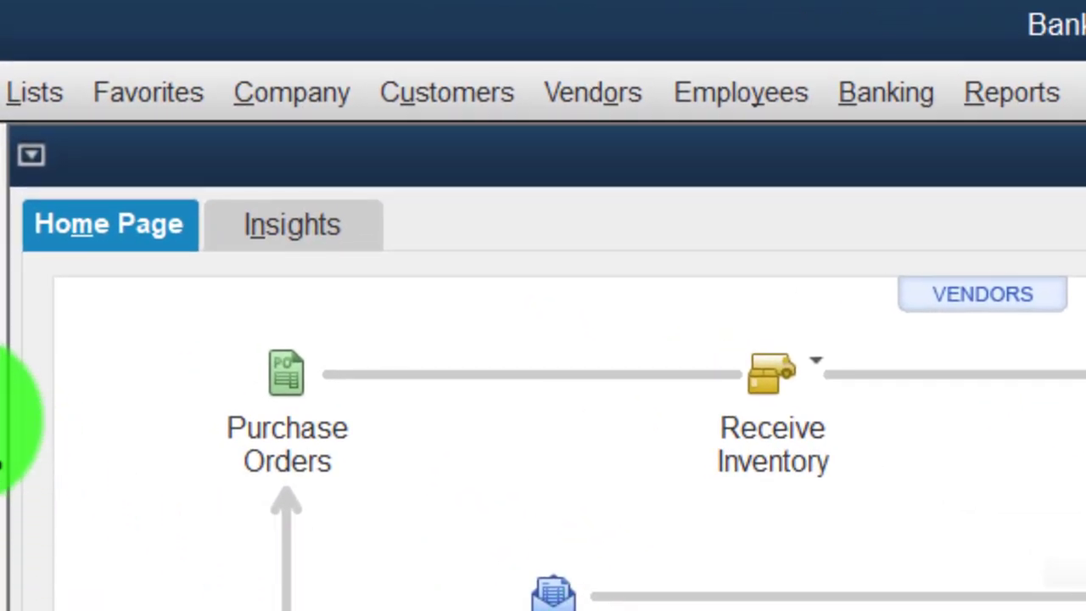
{"action": "left_click", "coordinate": [0, 280]}
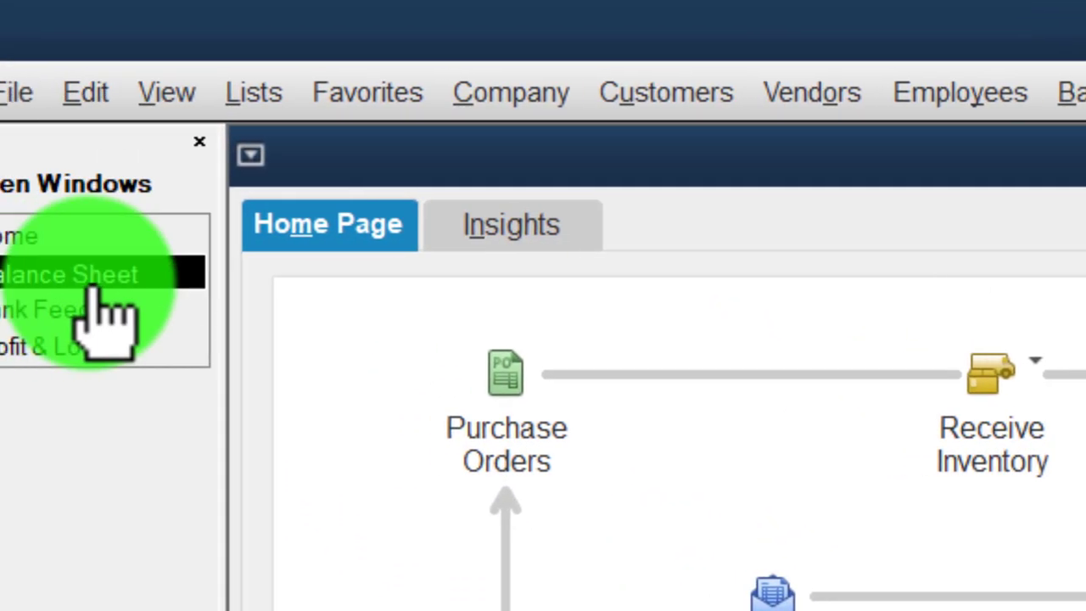